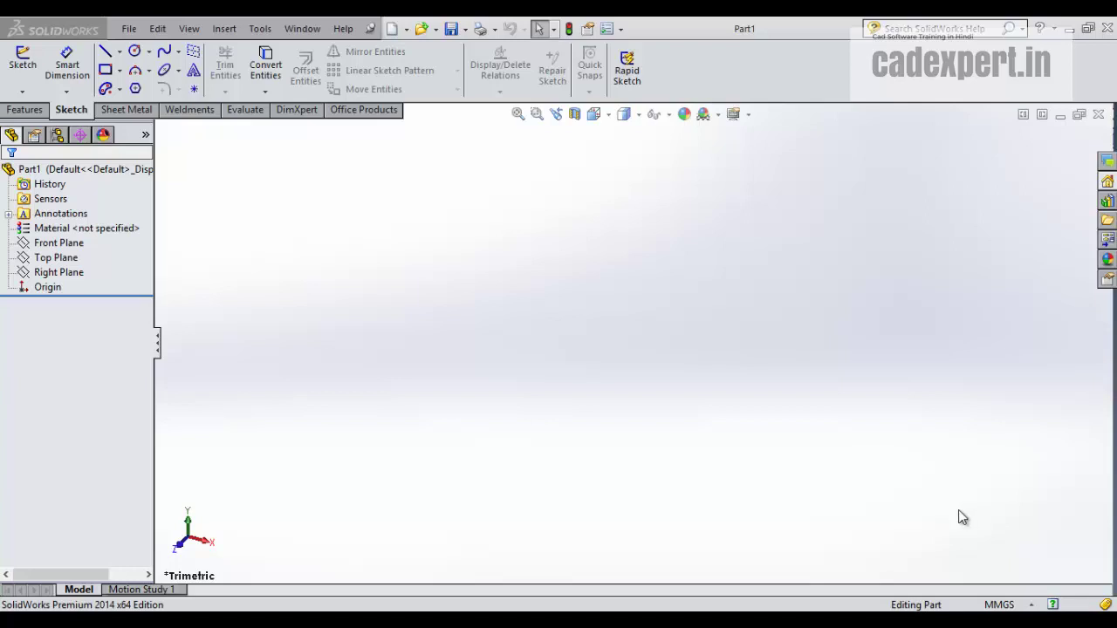
Step: Start a new sketch on the Top Plane of Part1 and clear the plane selection
click(51, 271)
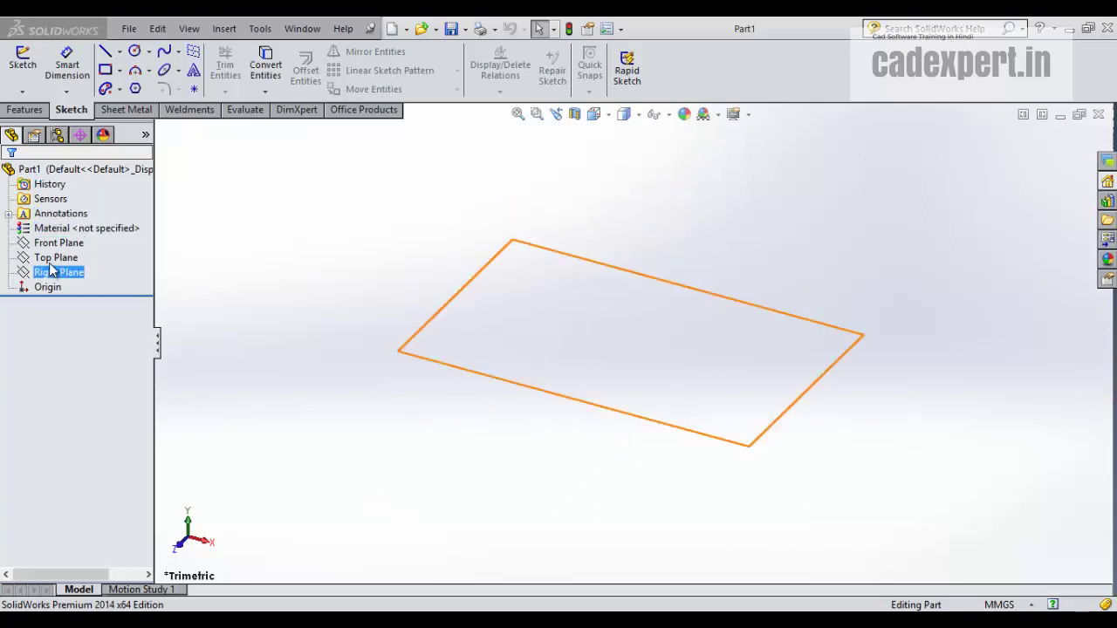
right_click(54, 260)
click(65, 240)
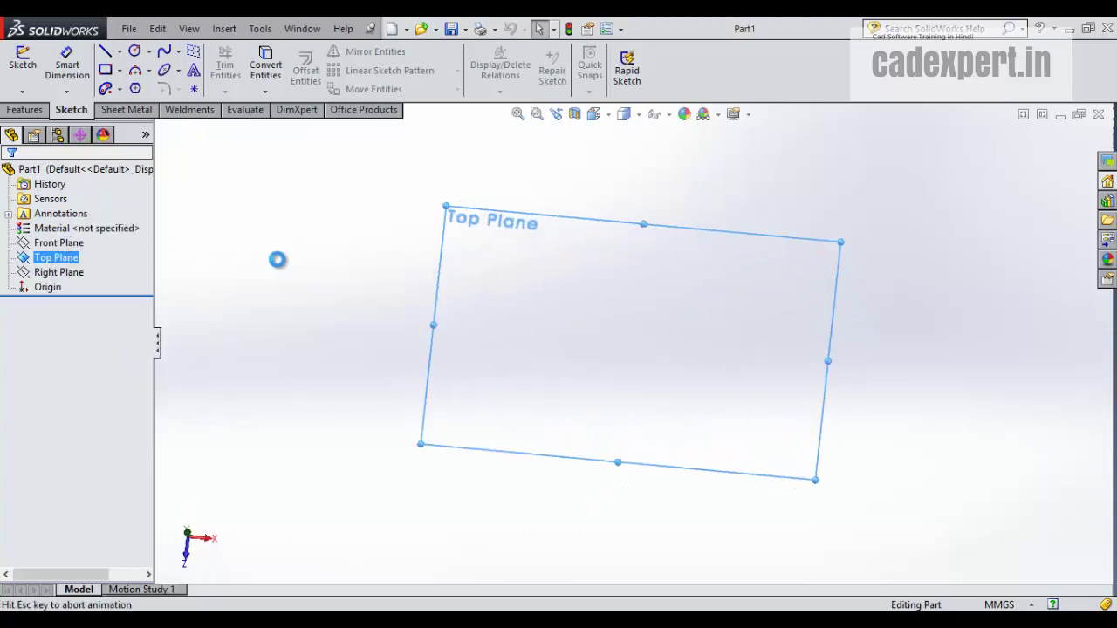
click(891, 292)
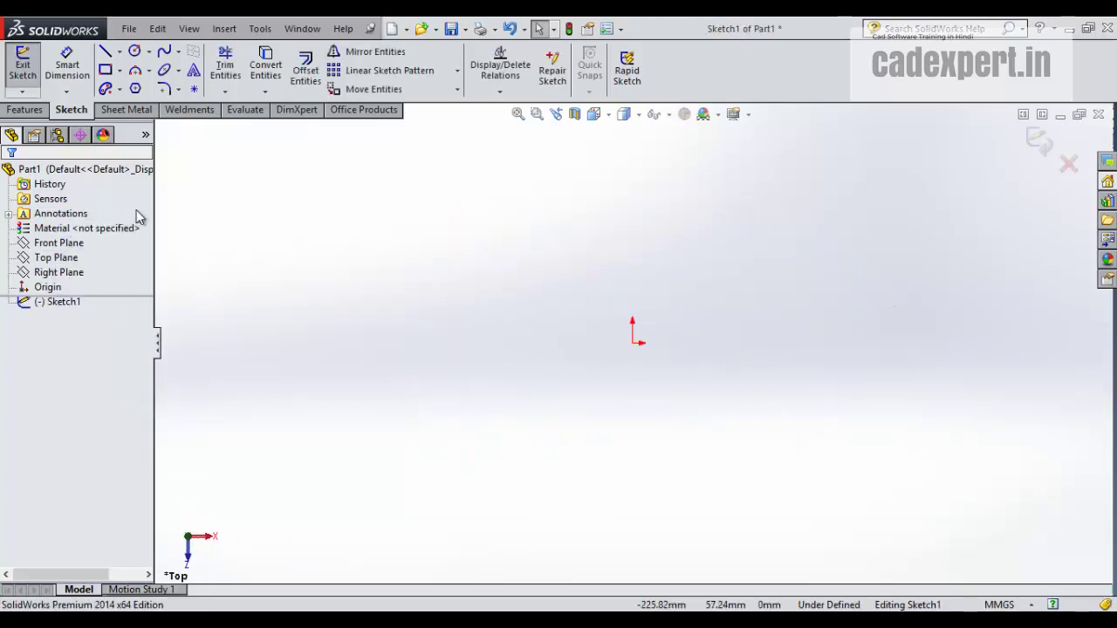
Step: Draw a corner rectangle up and to the left of the origin
click(105, 72)
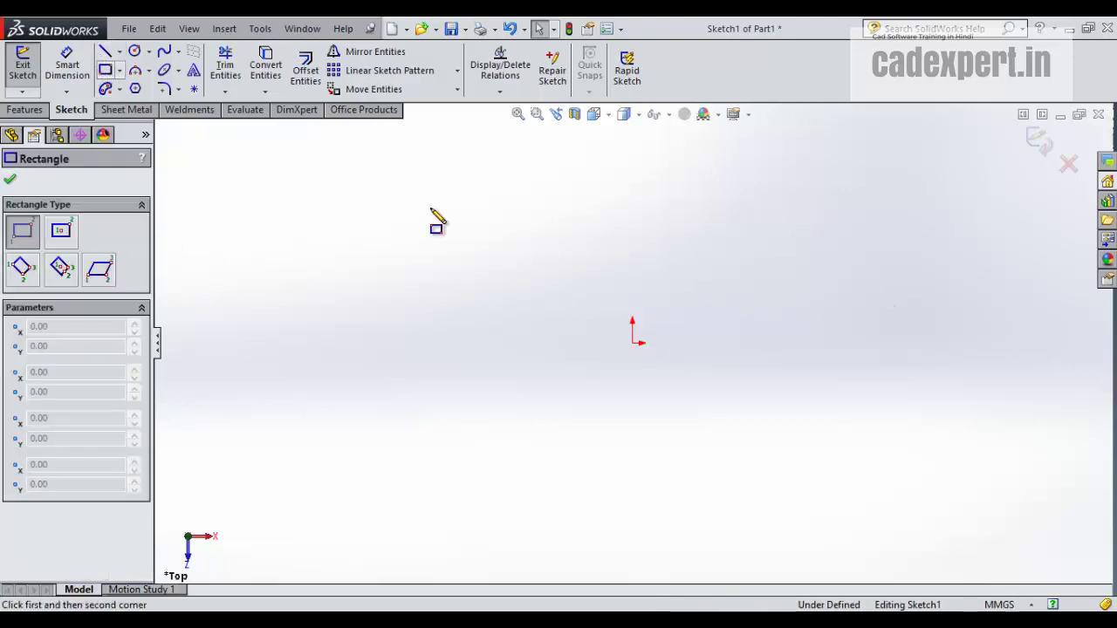
click(324, 223)
click(520, 380)
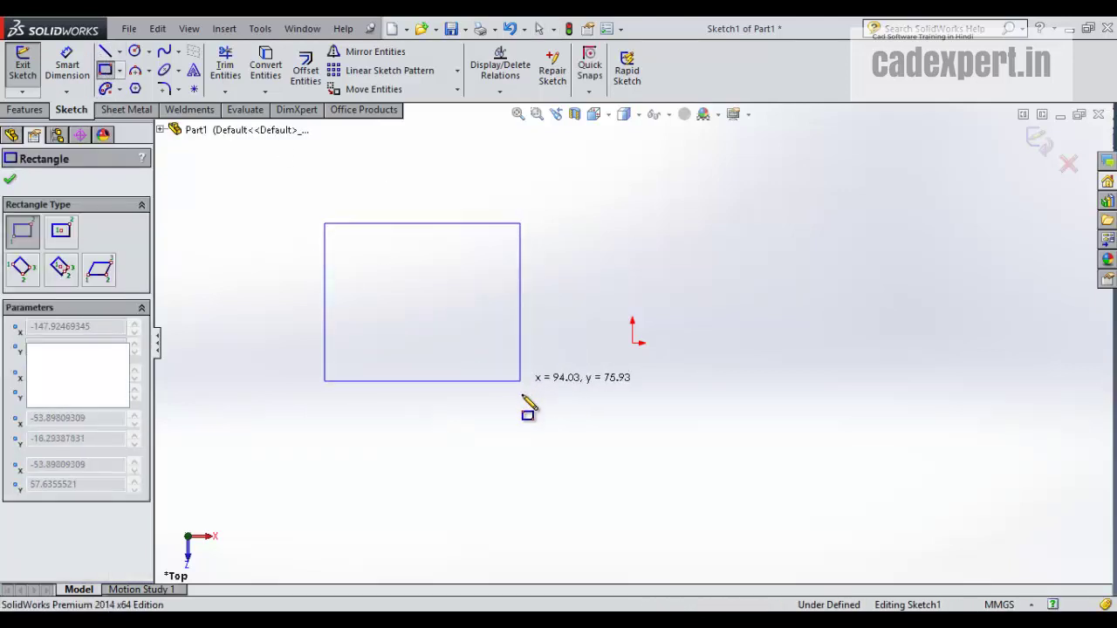
click(11, 180)
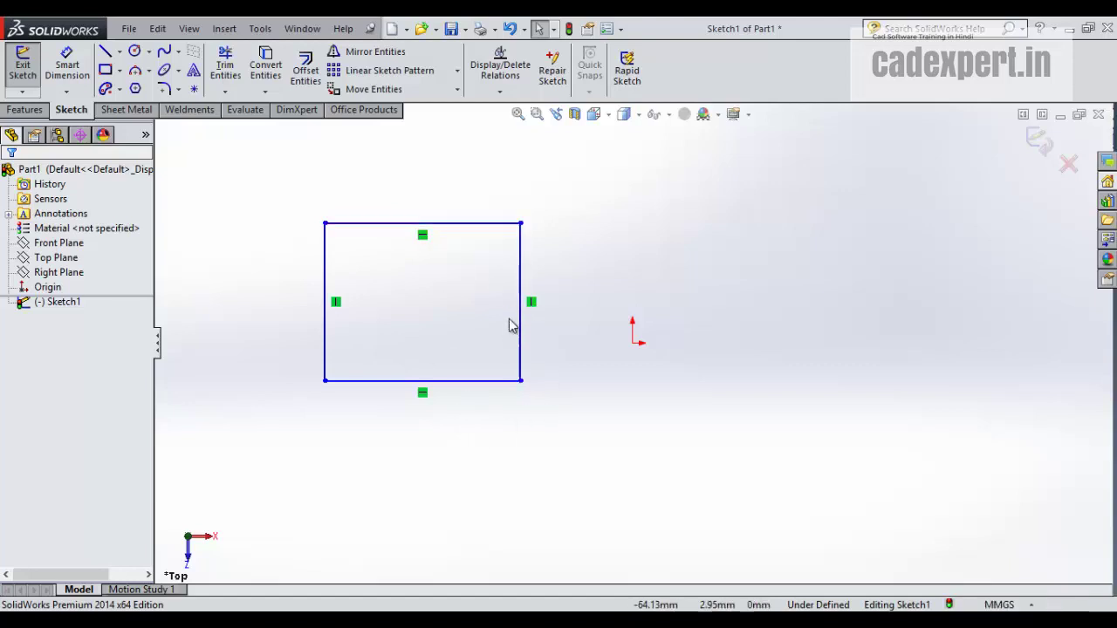
Step: Drag the rectangle's right and top edges outward to enlarge it, then deselect
drag(550, 305, 483, 294)
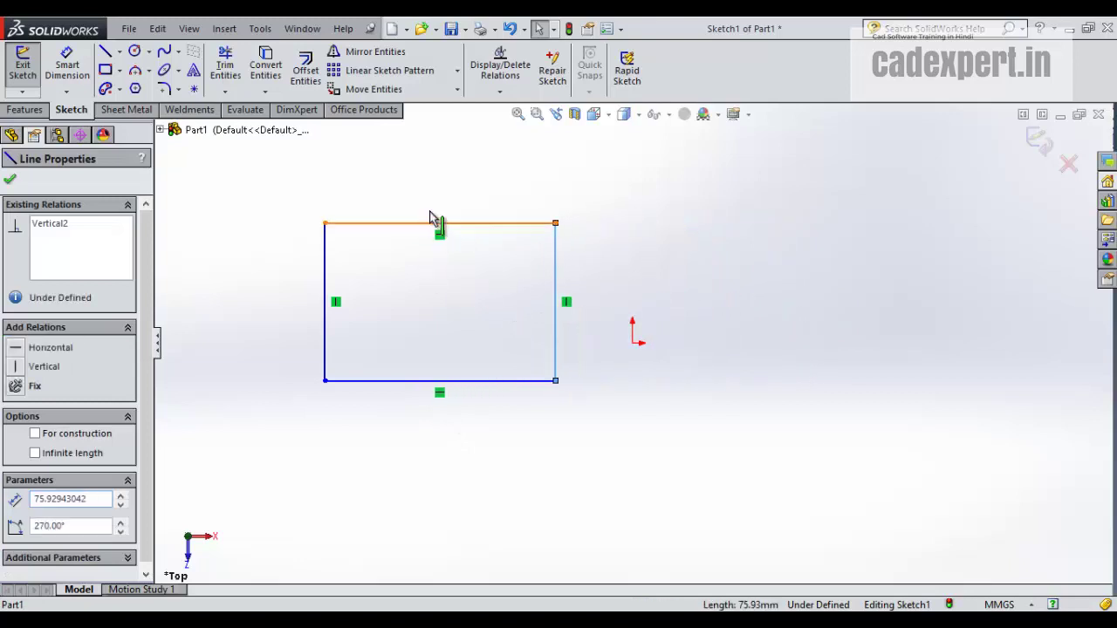
mouse_move(431, 217)
mouse_down()
mouse_move(418, 259)
mouse_move(424, 219)
mouse_up()
click(304, 242)
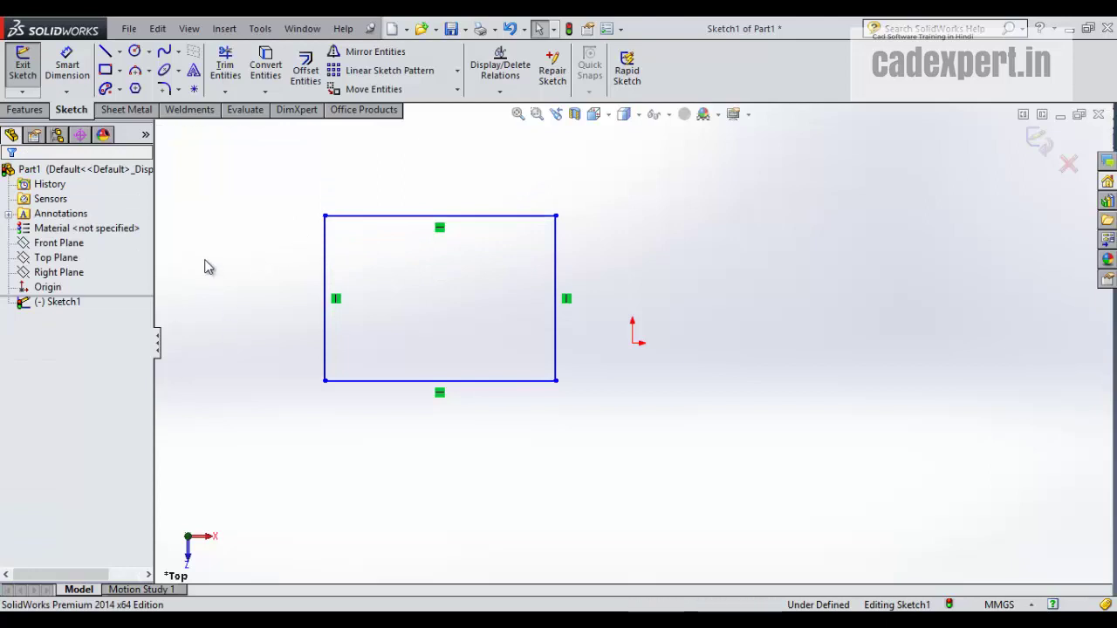
Step: Dimension the rectangle's top edge with a 110.94 width placed above it
click(69, 67)
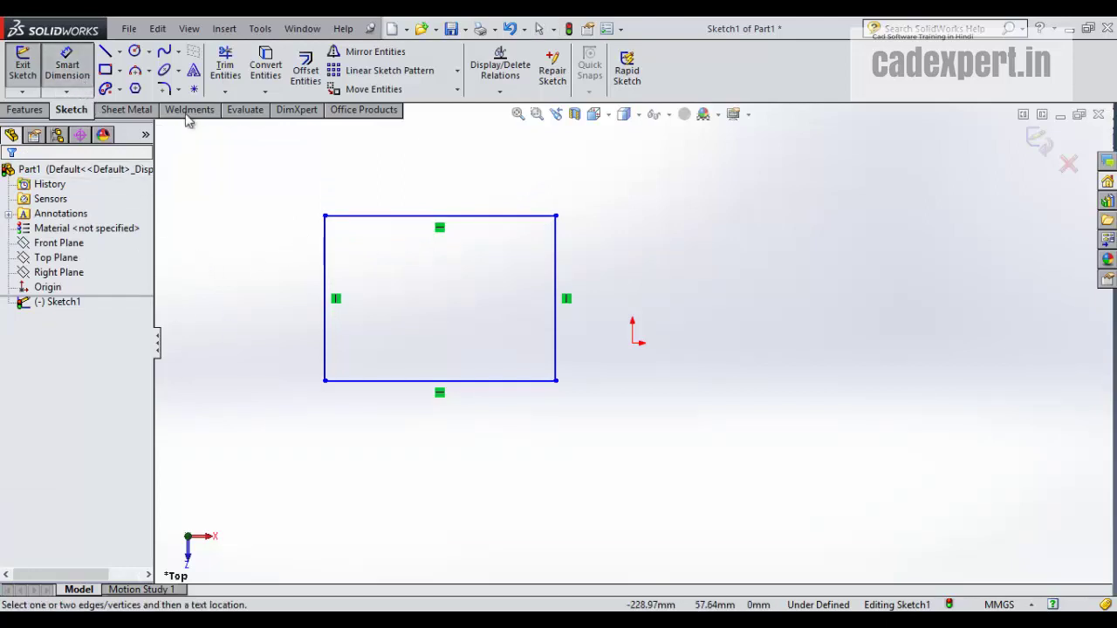
click(464, 217)
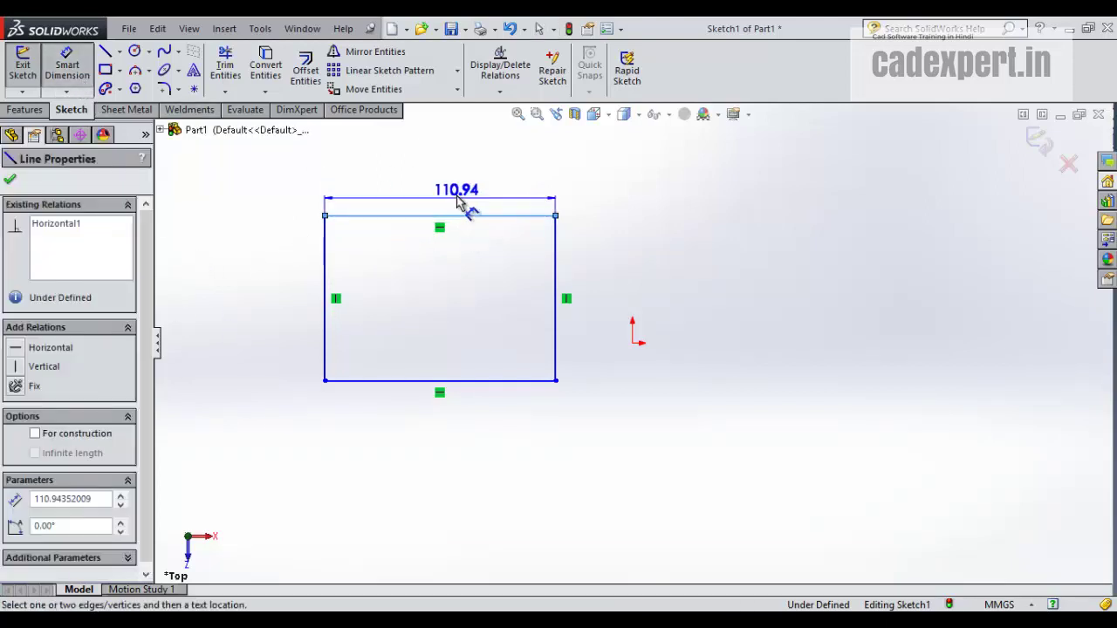
click(452, 206)
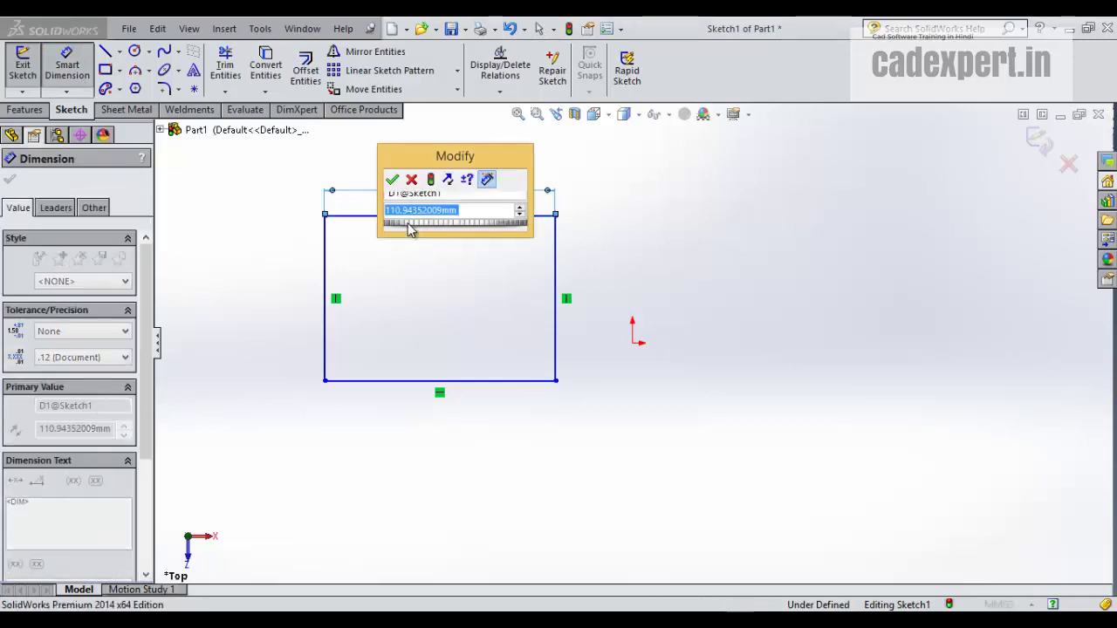
click(391, 180)
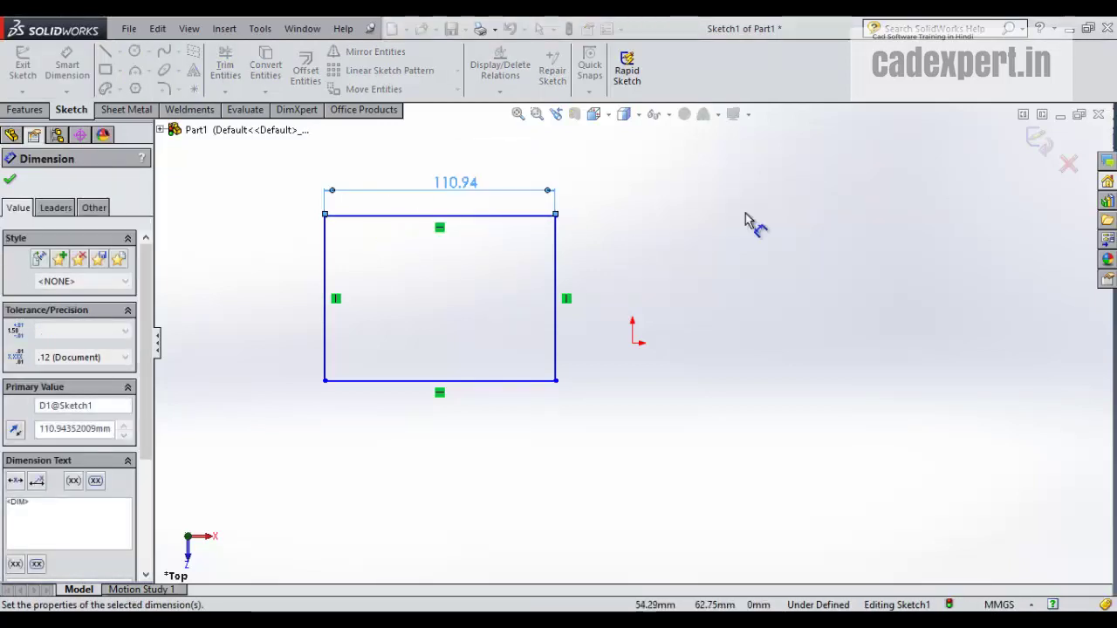
Step: Cancel the height dimension and drag the rectangle slightly closer to the origin
click(555, 270)
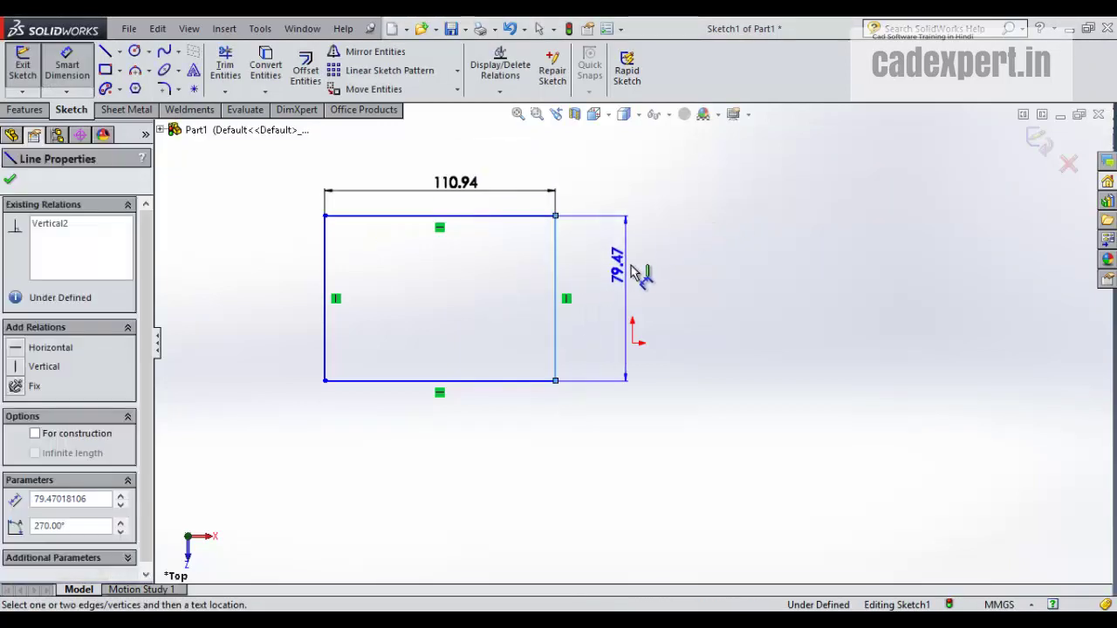
key(Escape)
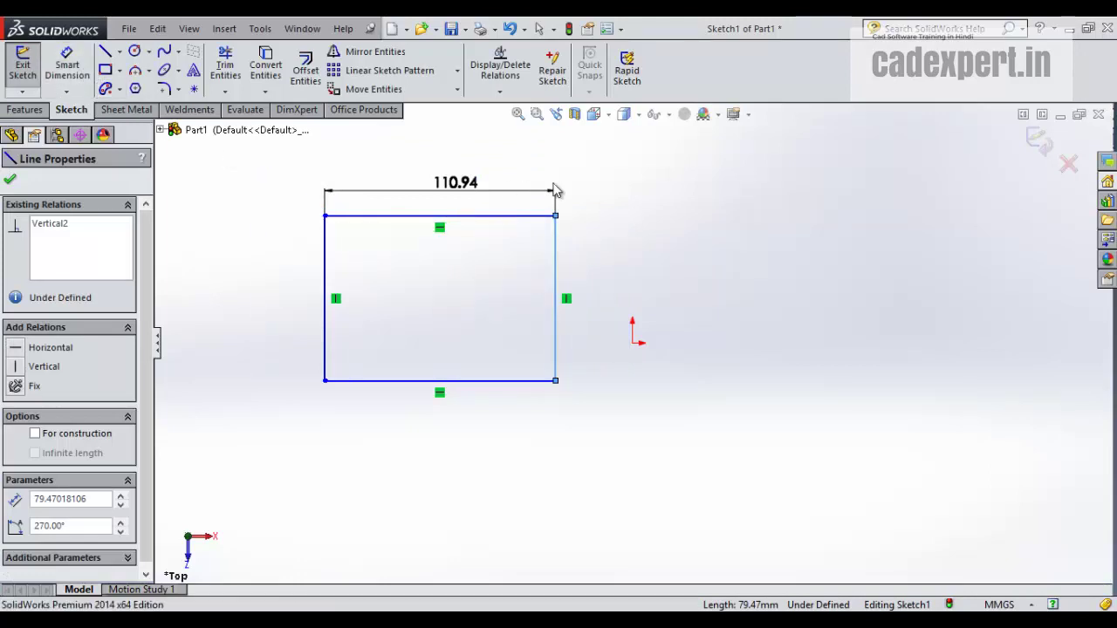
key(Escape)
drag(558, 273, 785, 268)
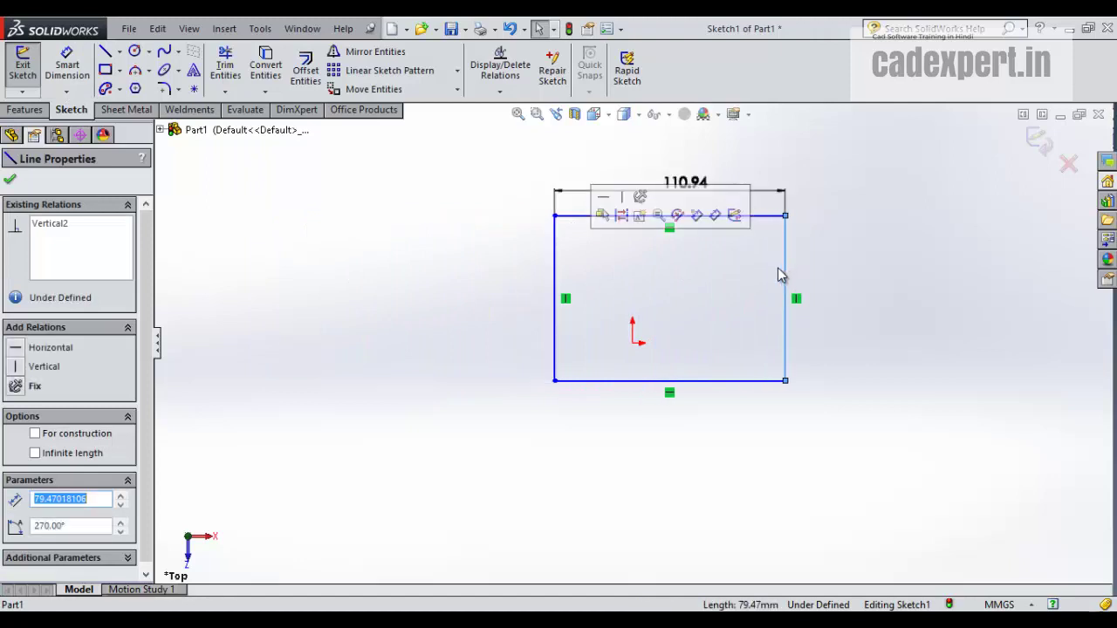
drag(540, 286, 387, 294)
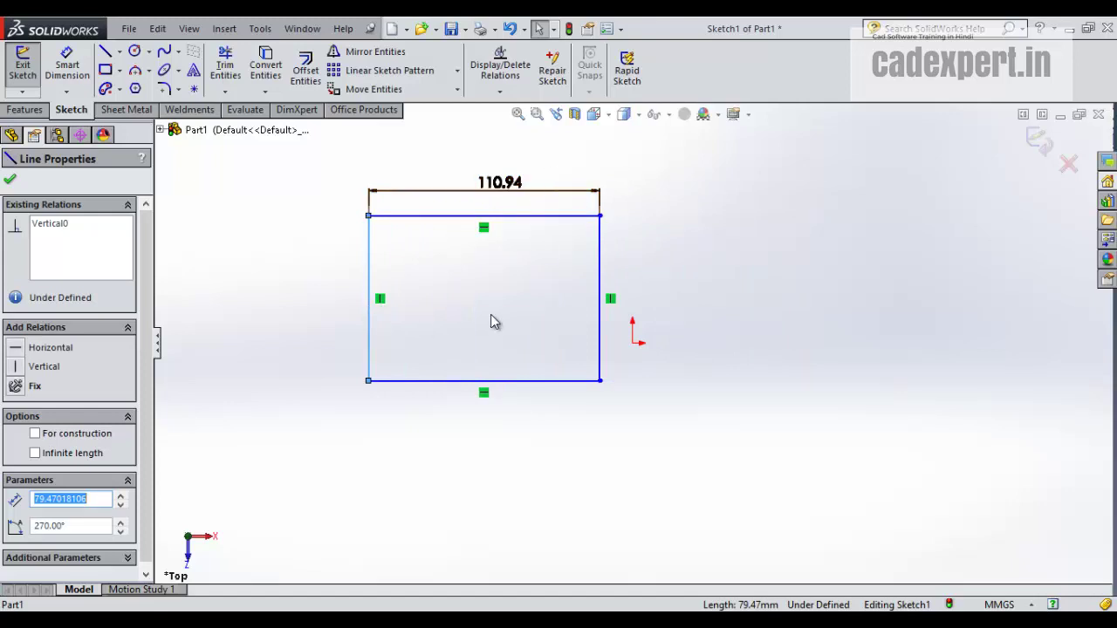
click(67, 66)
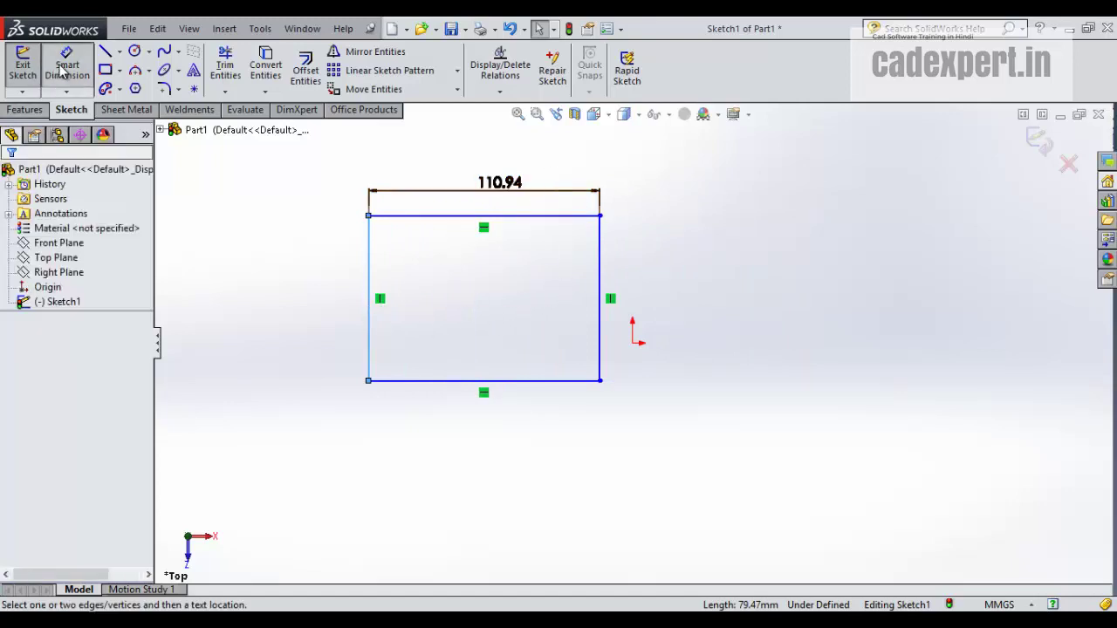
Step: Dimension the rectangle's right edge with a 79.47 height
click(599, 283)
click(699, 295)
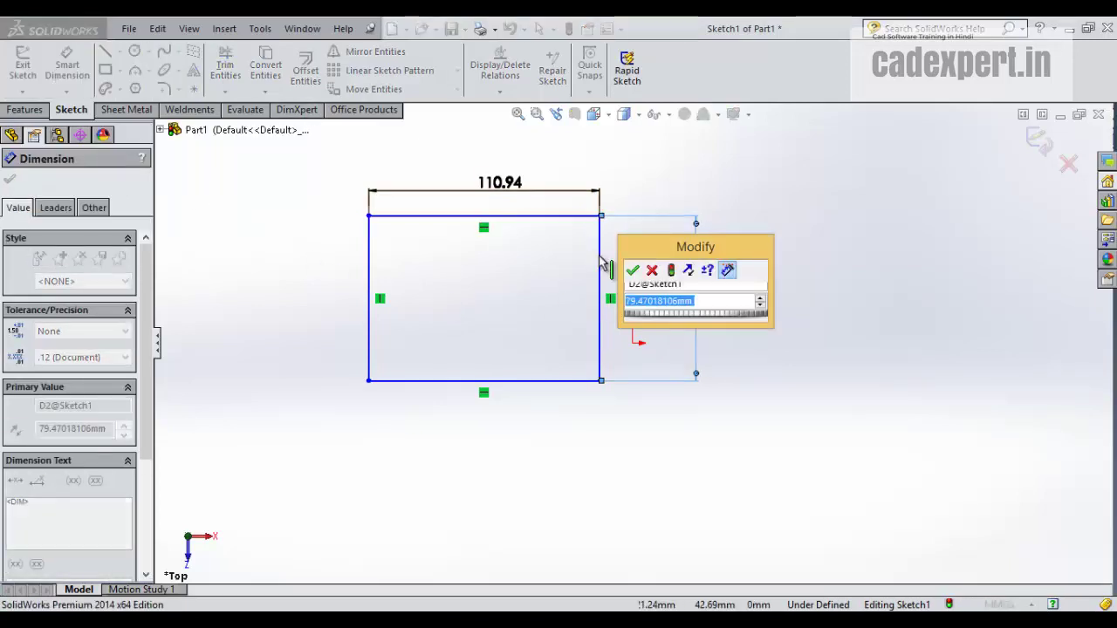
click(633, 271)
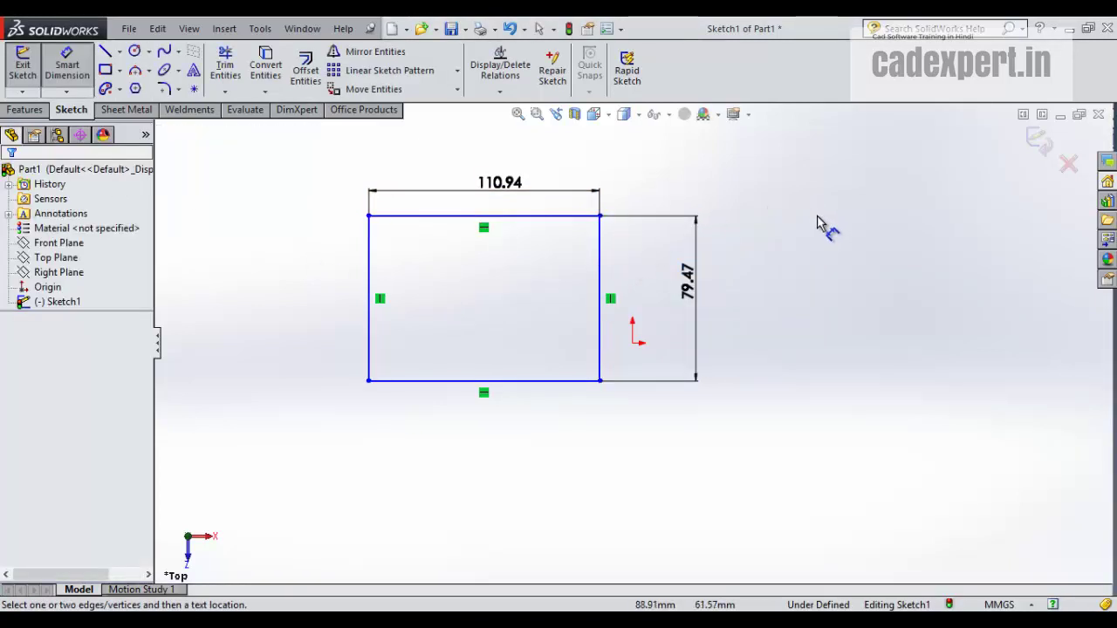
Step: Abandon the bottom-edge dimension, drag the rectangle into position, and deselect it
click(515, 382)
click(67, 65)
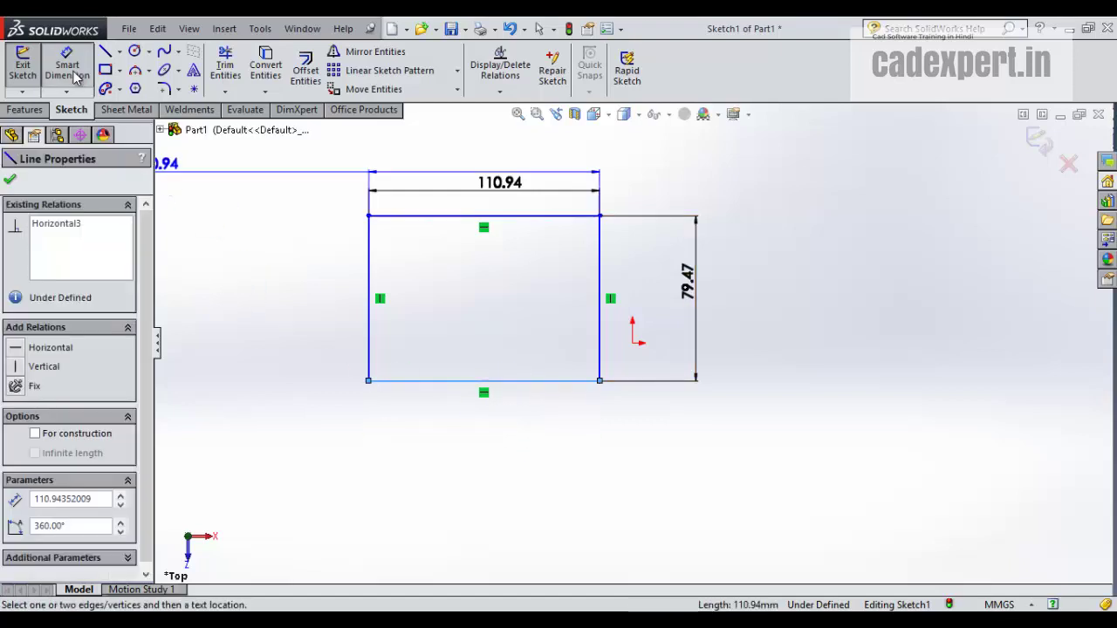
drag(548, 390, 548, 371)
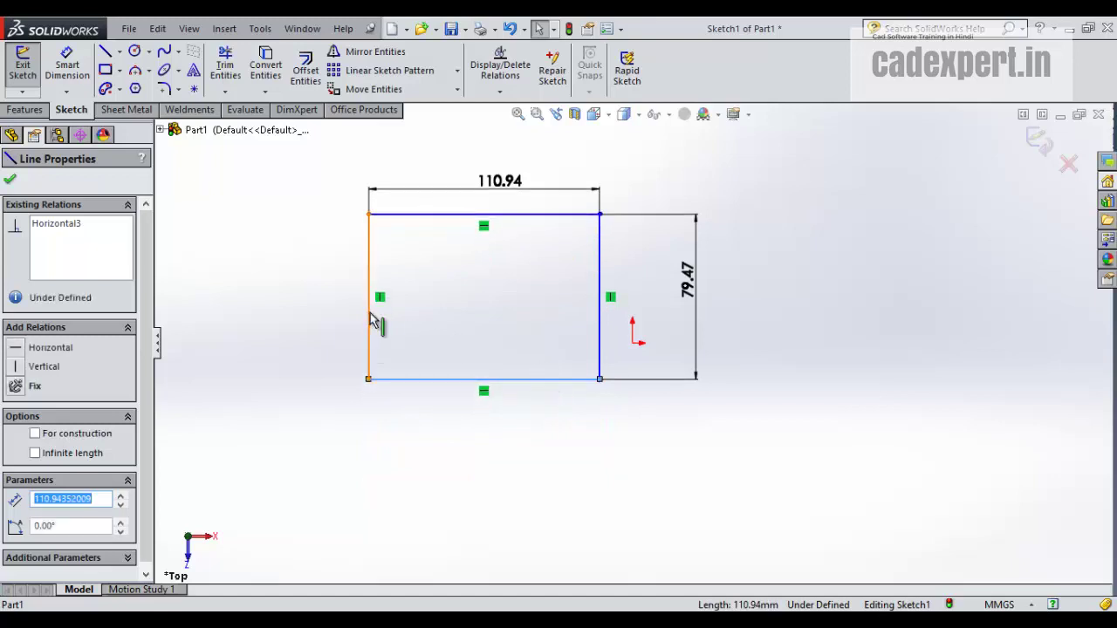
mouse_move(374, 321)
mouse_down()
mouse_move(289, 316)
mouse_move(674, 331)
mouse_move(403, 323)
mouse_up()
mouse_move(541, 397)
mouse_down()
mouse_move(537, 450)
mouse_move(527, 393)
mouse_up()
click(759, 281)
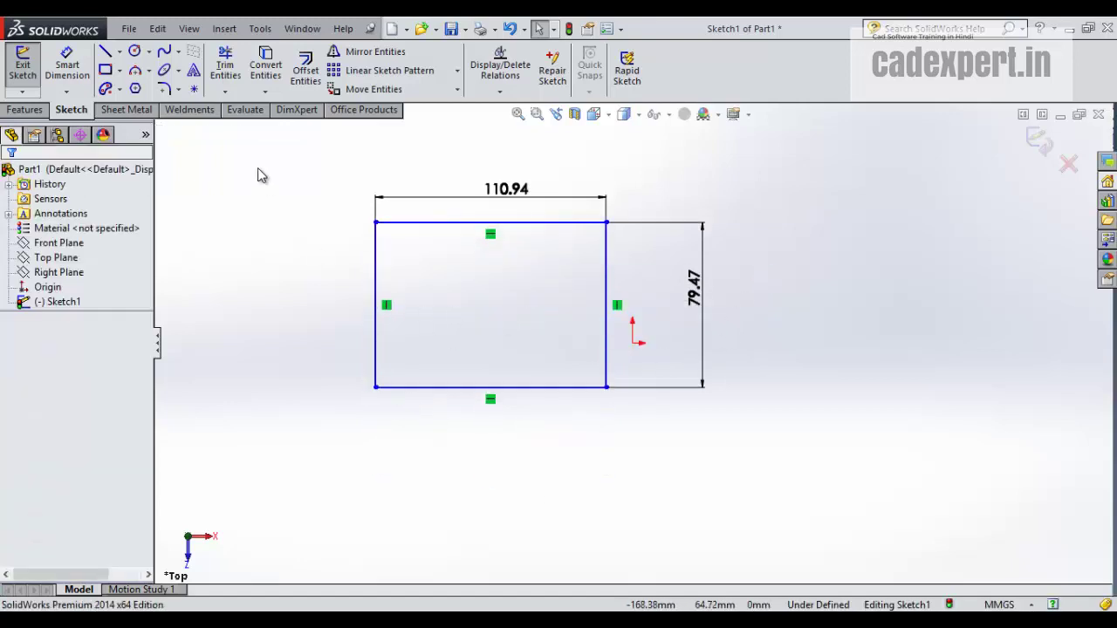
Step: Discard the extra left-edge height dimension that would over-define the sketch
click(66, 66)
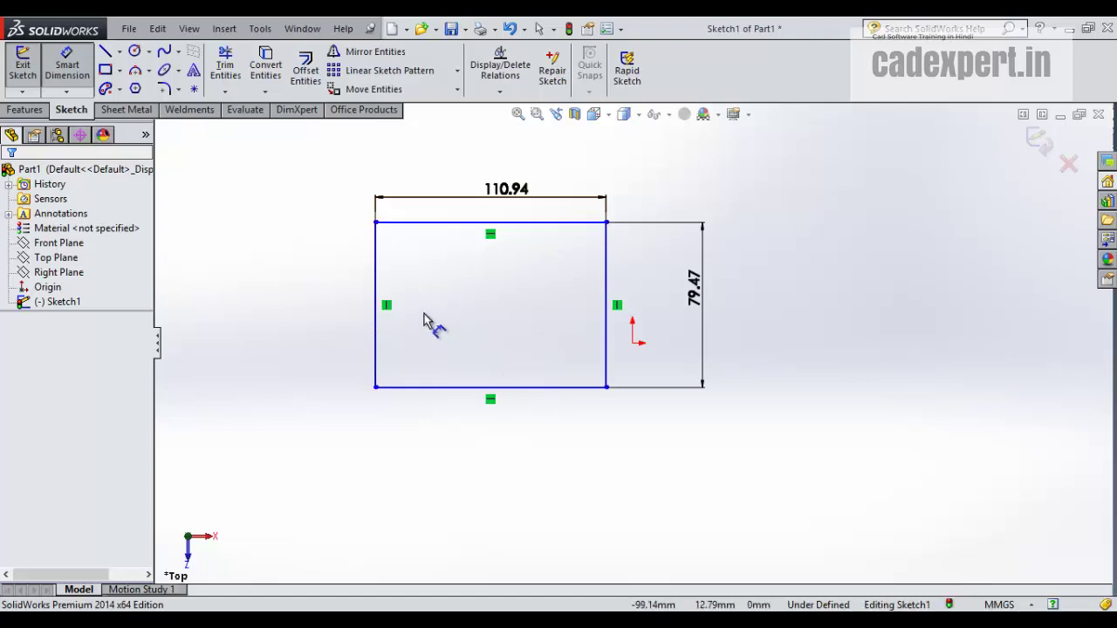
click(376, 297)
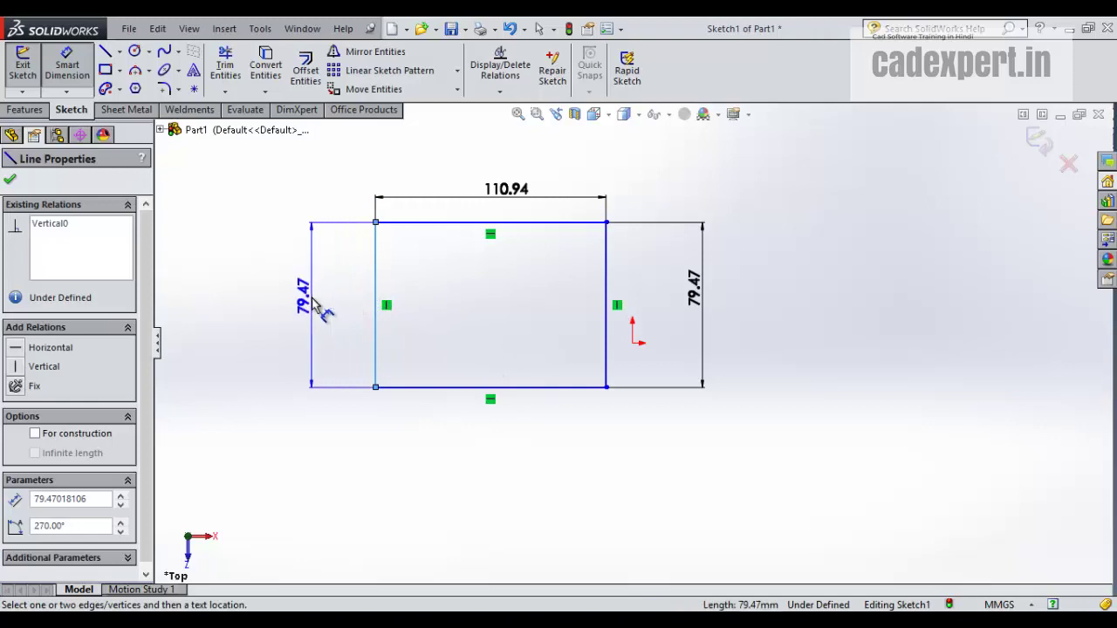
click(314, 301)
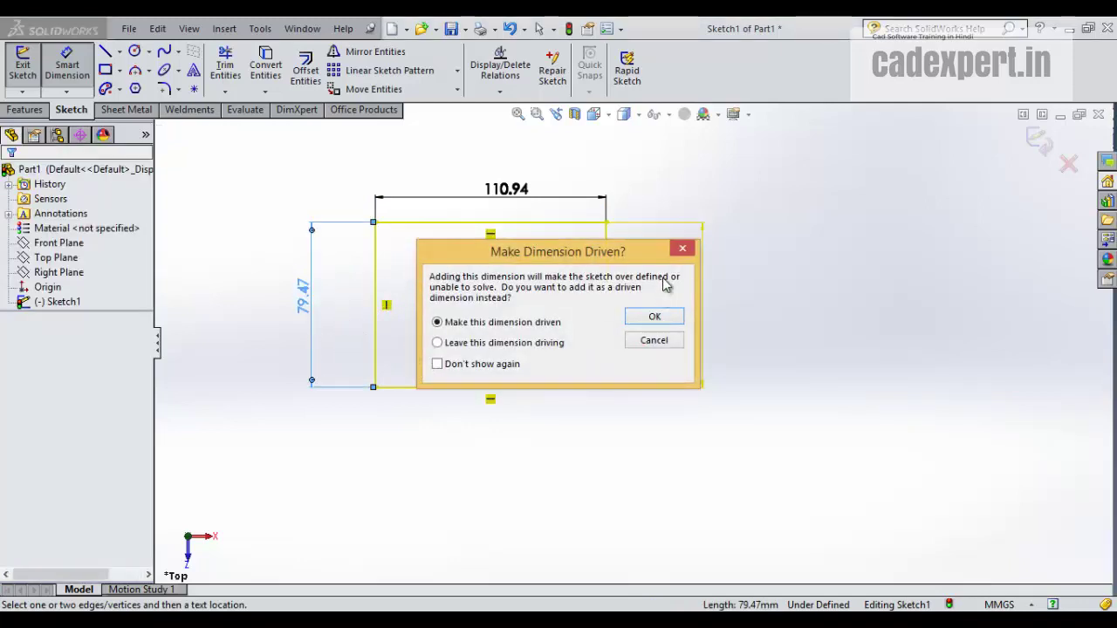
click(683, 250)
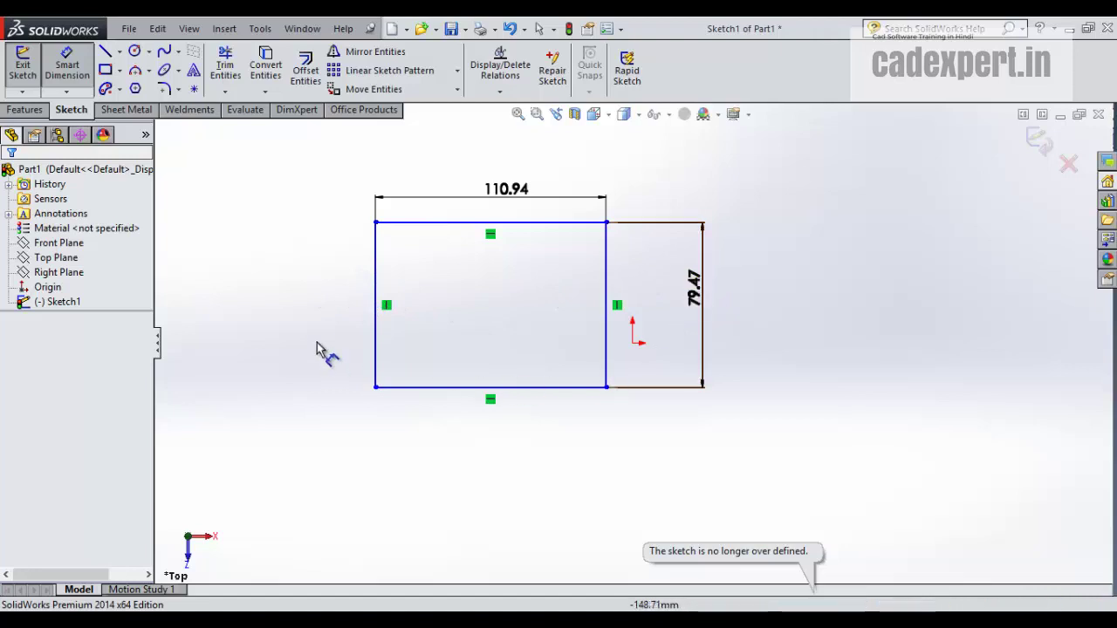
Step: Dimension the origin to the rectangle's left edge at 123.53
key(Escape)
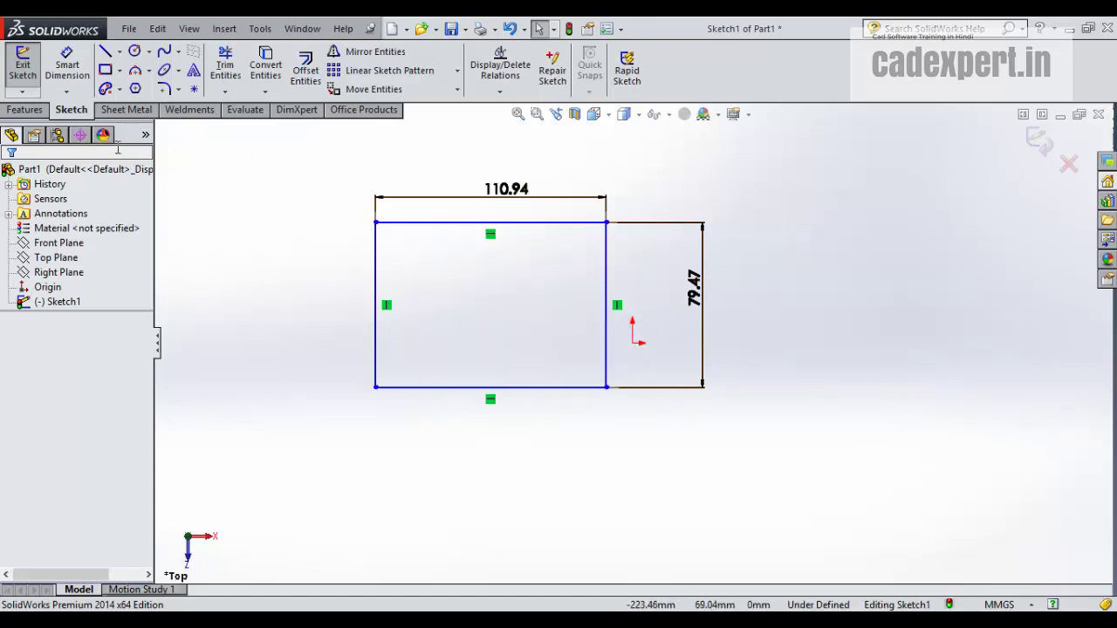
click(67, 68)
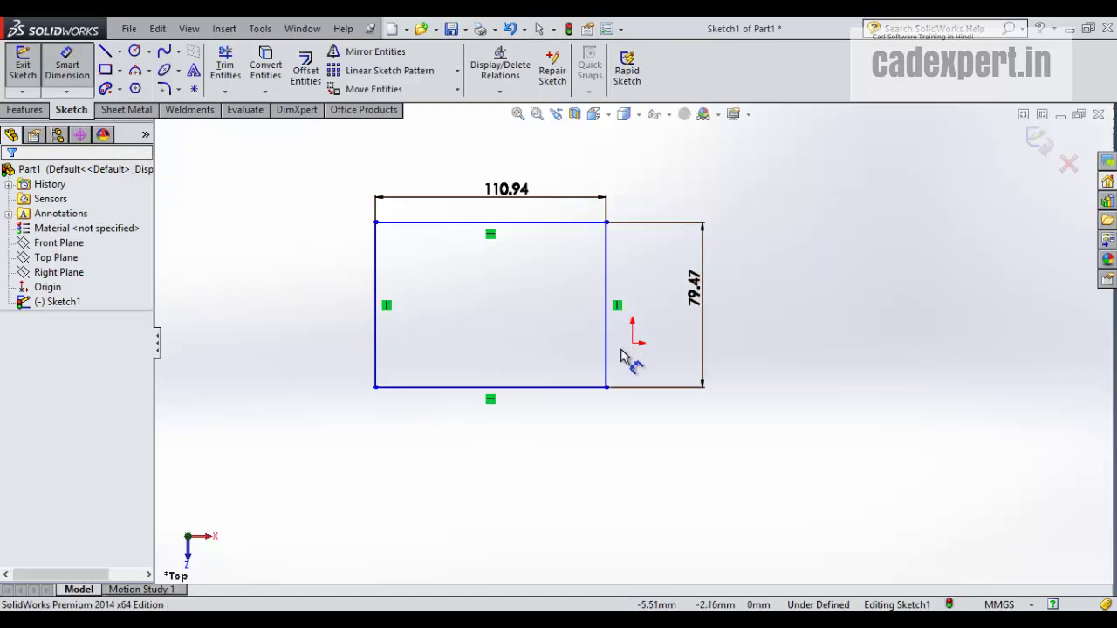
click(634, 345)
click(377, 325)
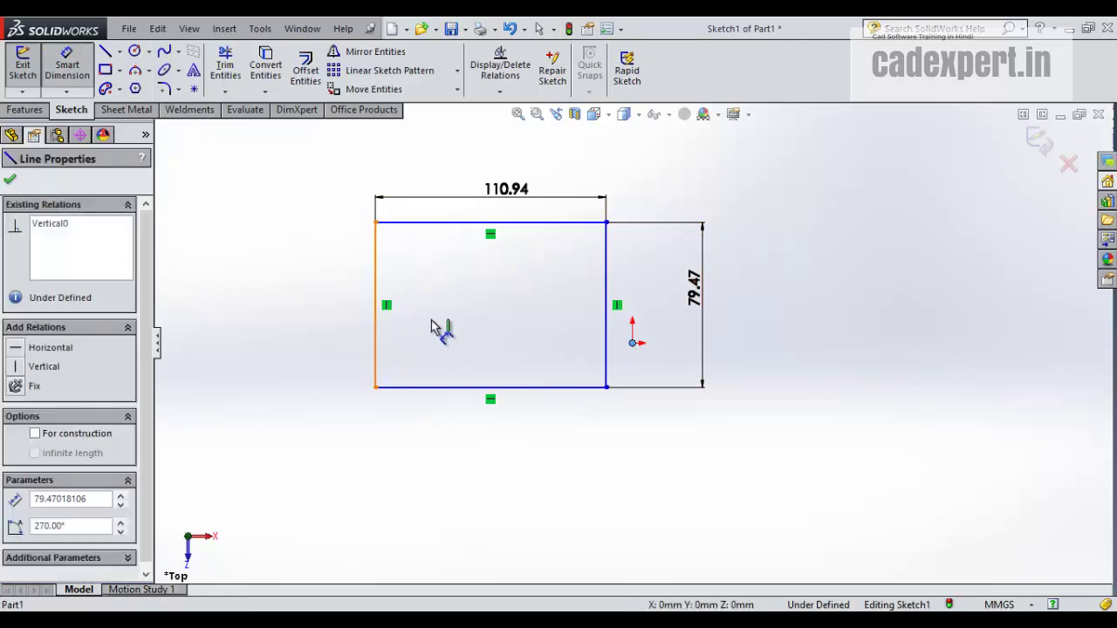
click(445, 340)
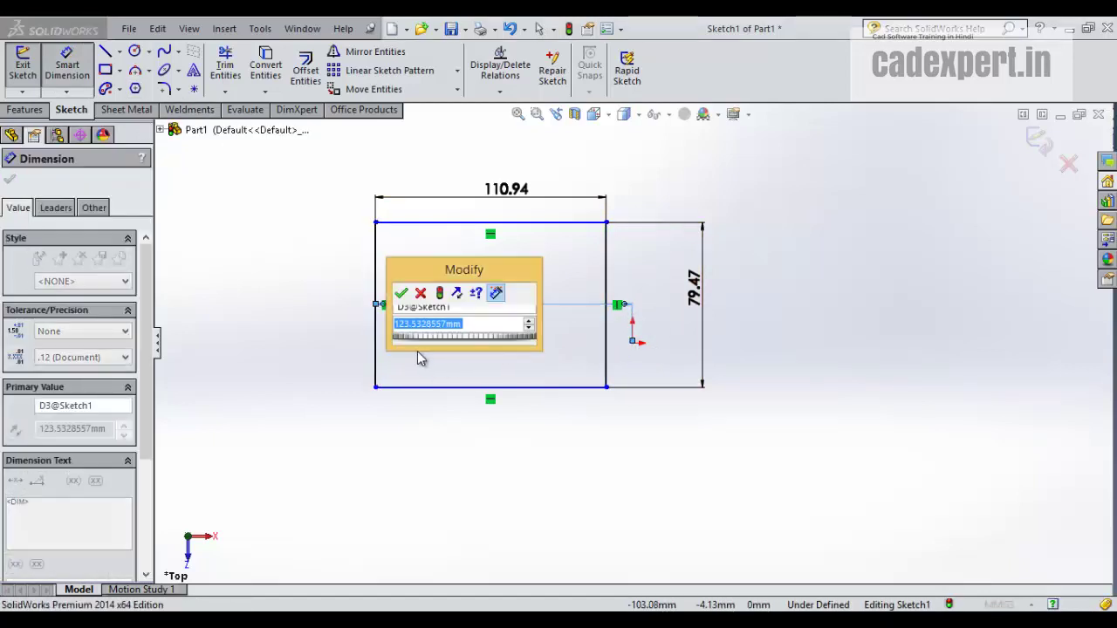
click(403, 295)
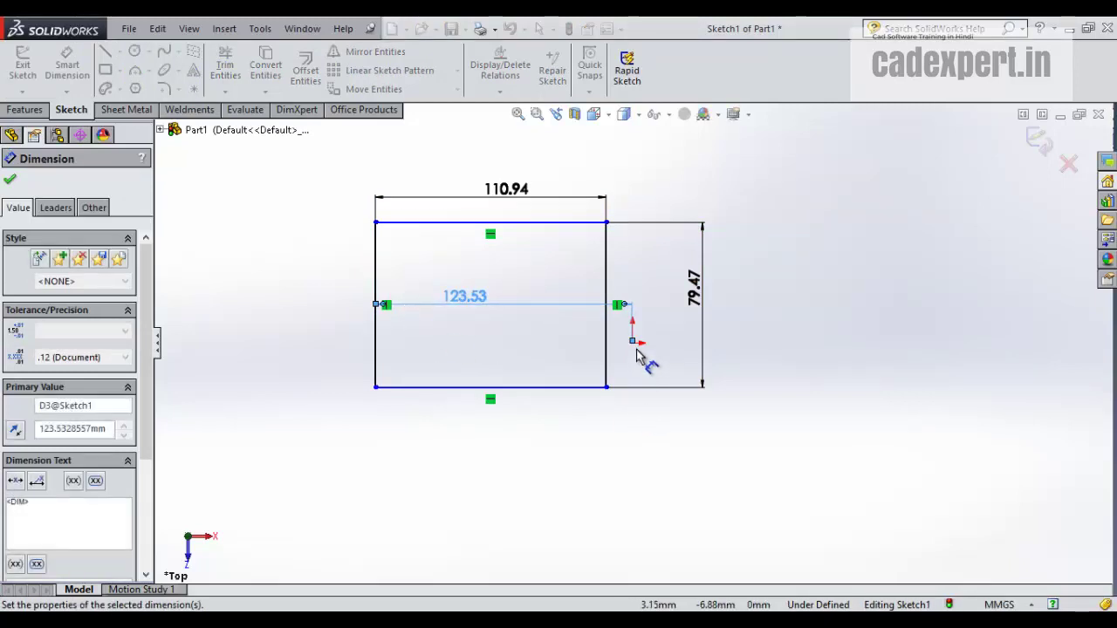
click(266, 253)
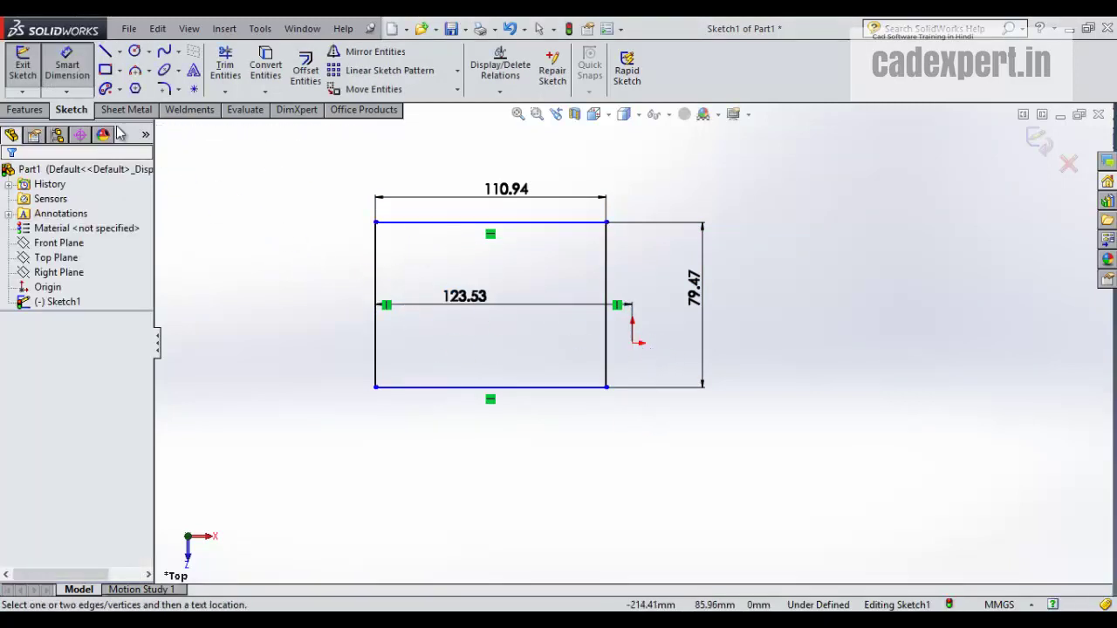
Step: Dimension the origin to the rectangle's bottom edge at 21.44
click(633, 344)
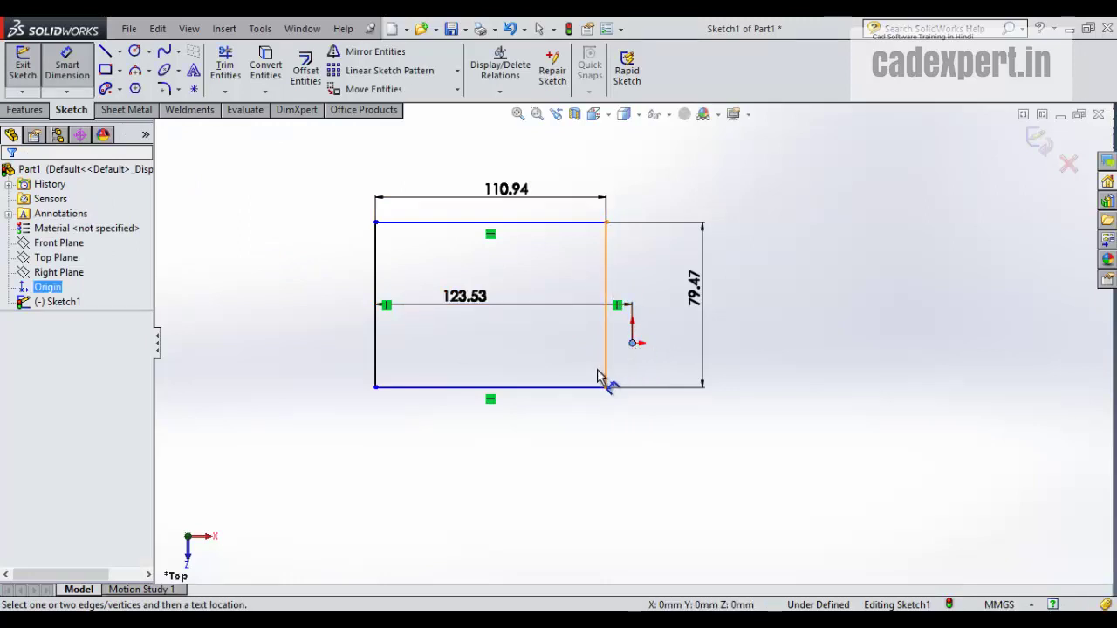
click(589, 389)
click(671, 382)
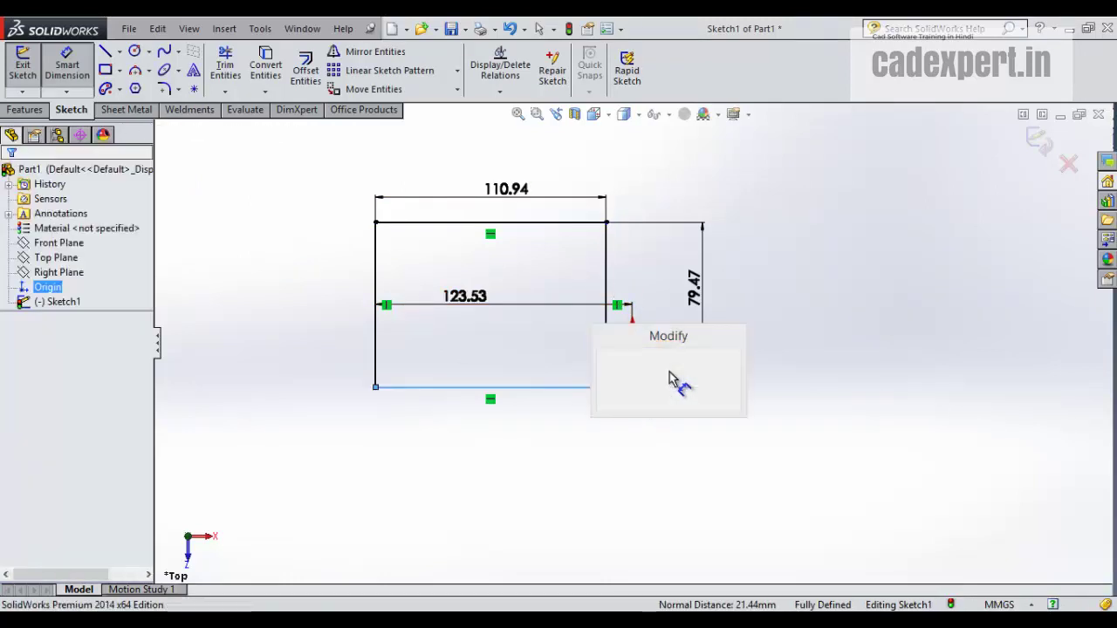
click(602, 358)
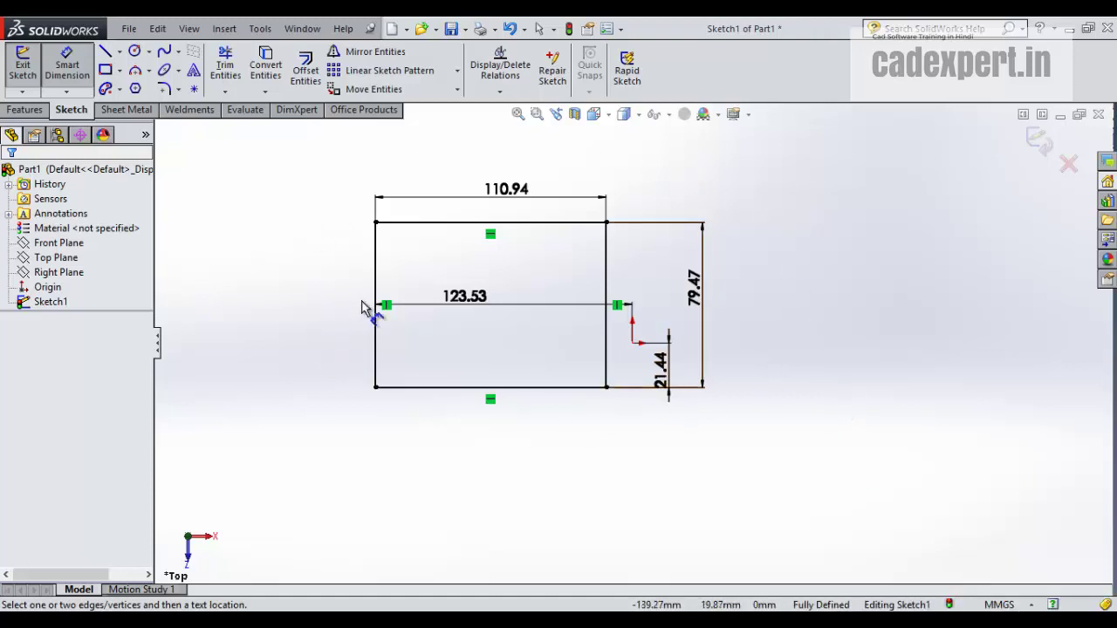
Step: Draw a circle to the right of the rectangle and clear the selection
click(134, 51)
click(864, 311)
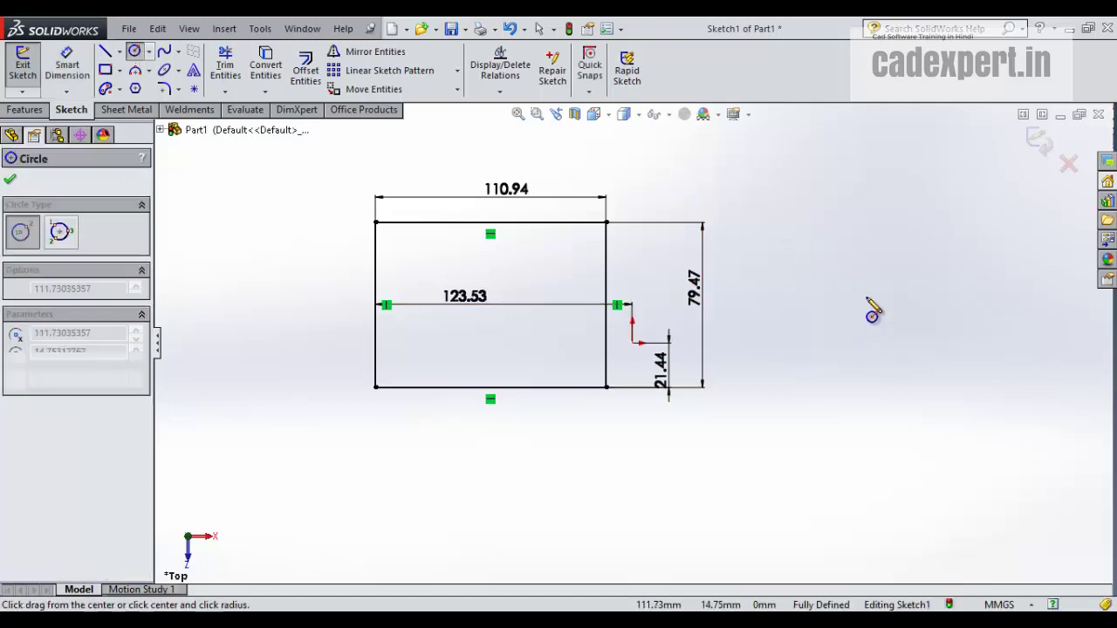
click(897, 279)
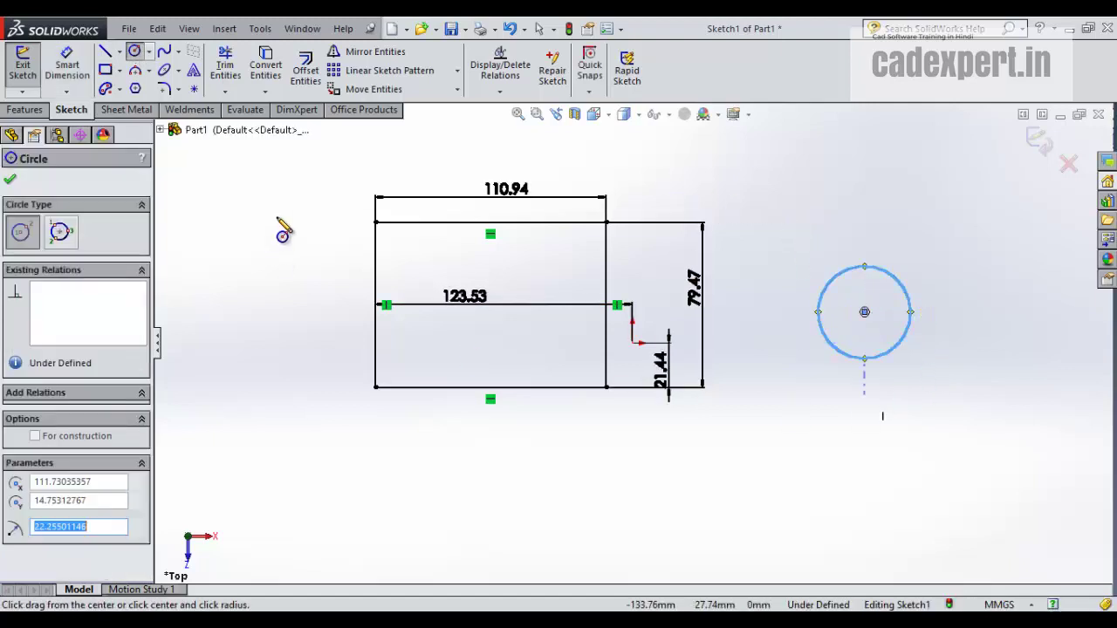
click(136, 53)
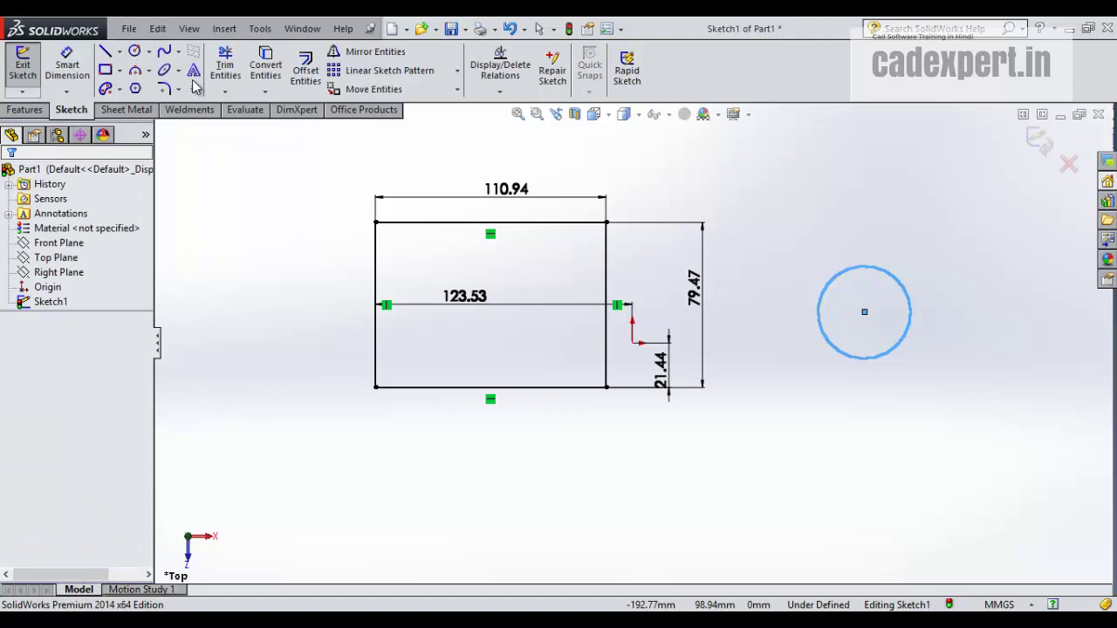
click(752, 177)
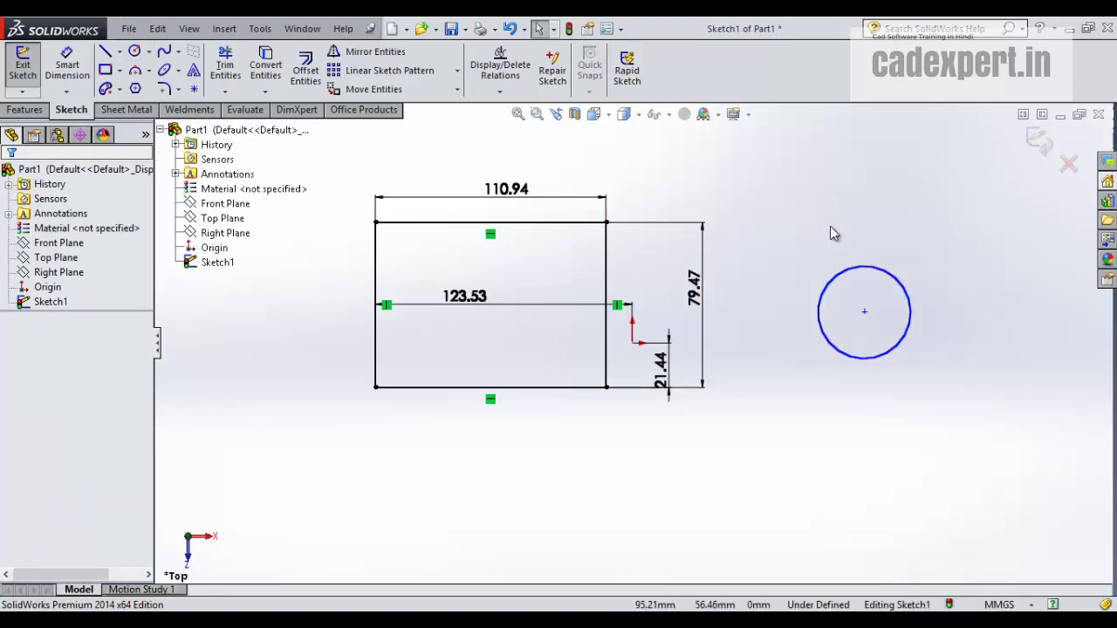
Step: Dimension the circle with a Ø44.51 diameter placed above it
click(66, 66)
click(851, 268)
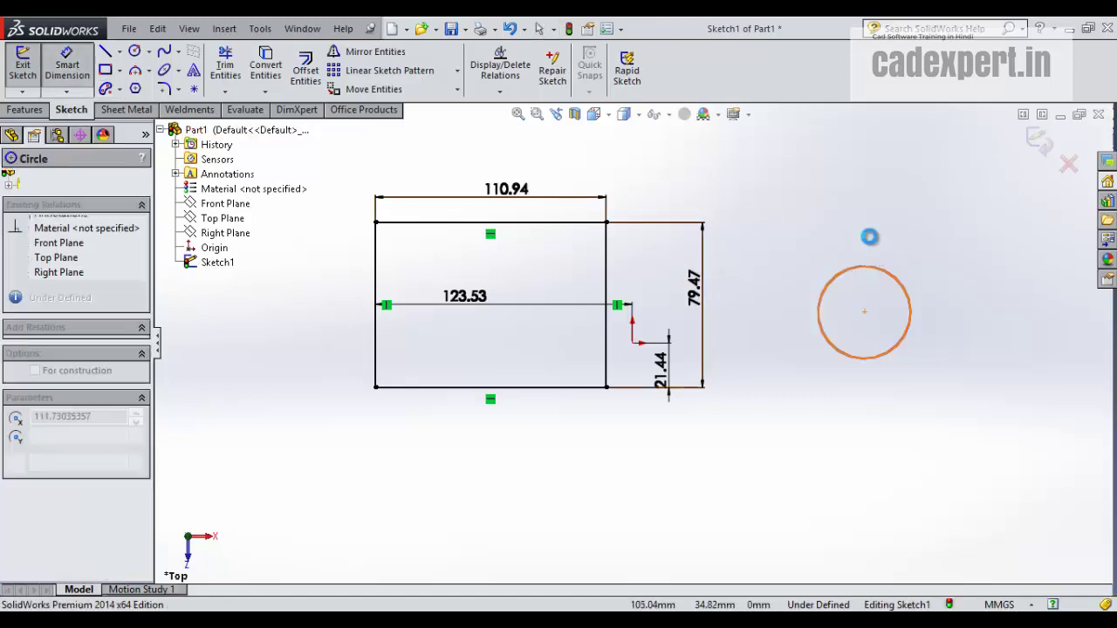
click(906, 208)
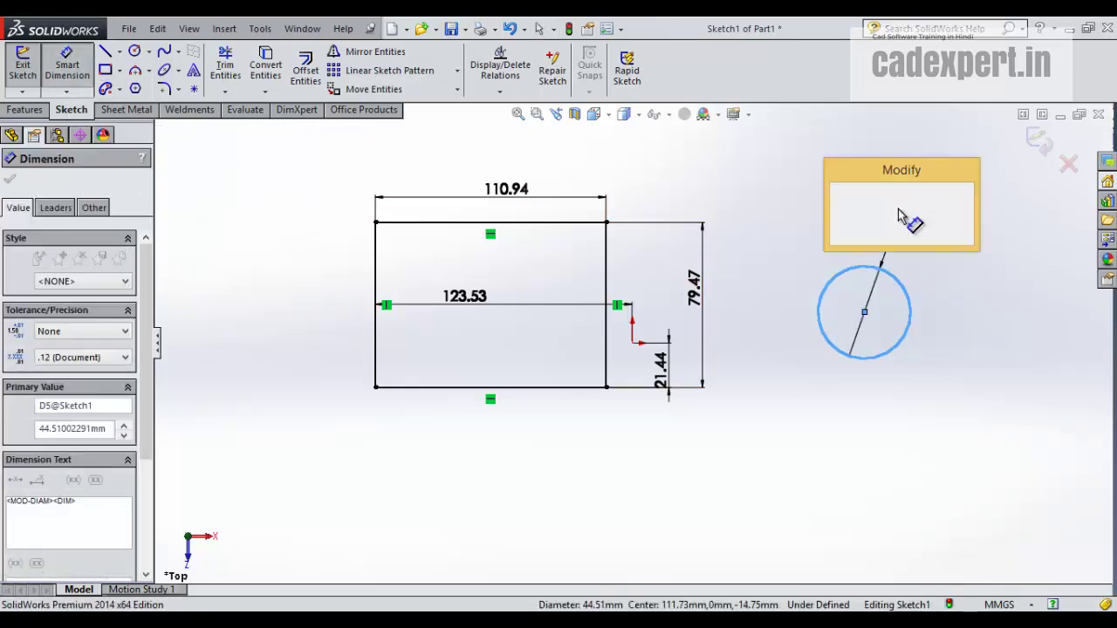
click(838, 194)
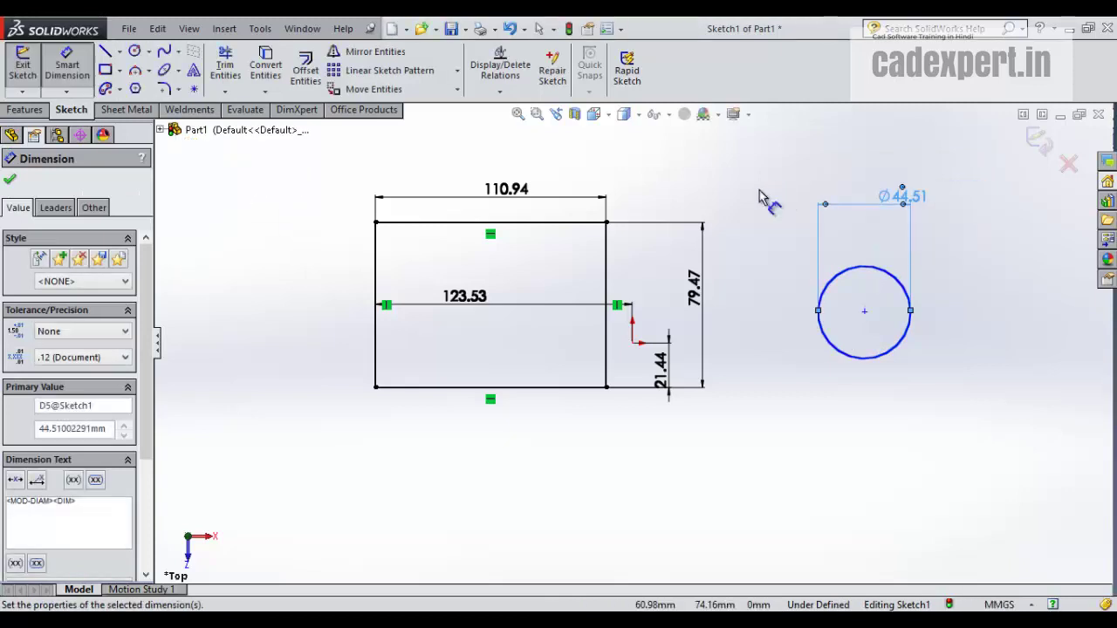
click(749, 196)
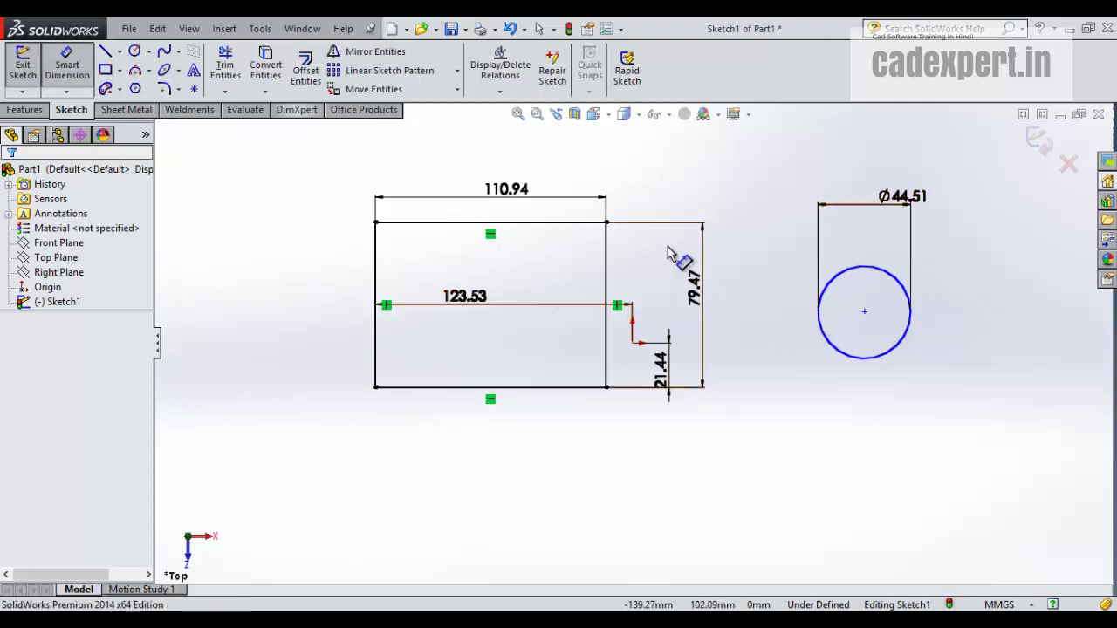
Step: Dimension the circle centre 235.26 from the rectangle's left edge
click(376, 294)
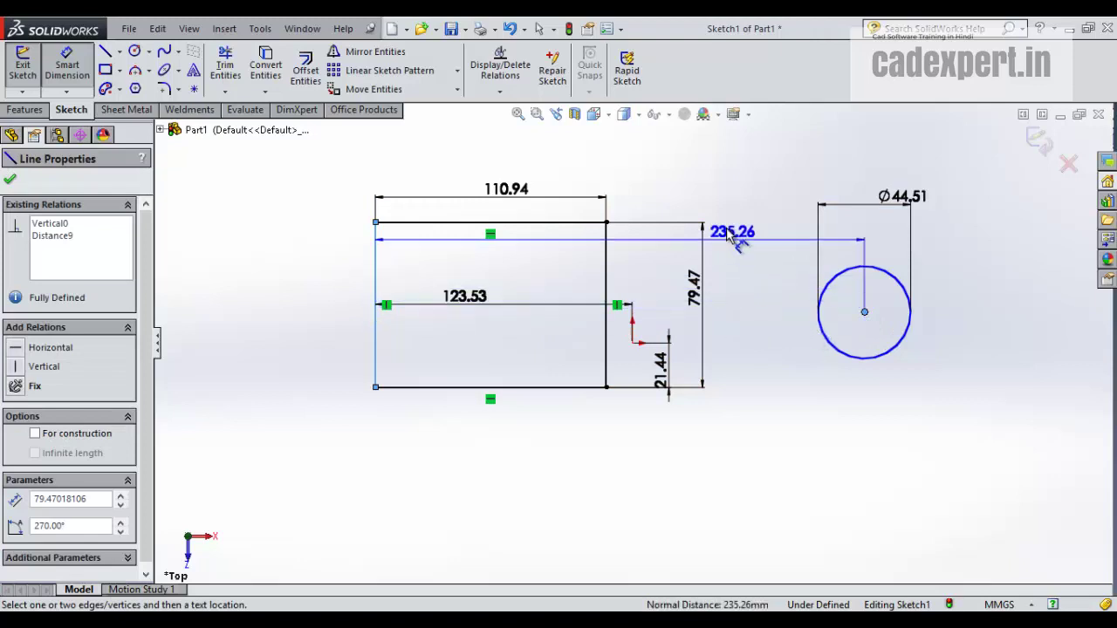
click(723, 203)
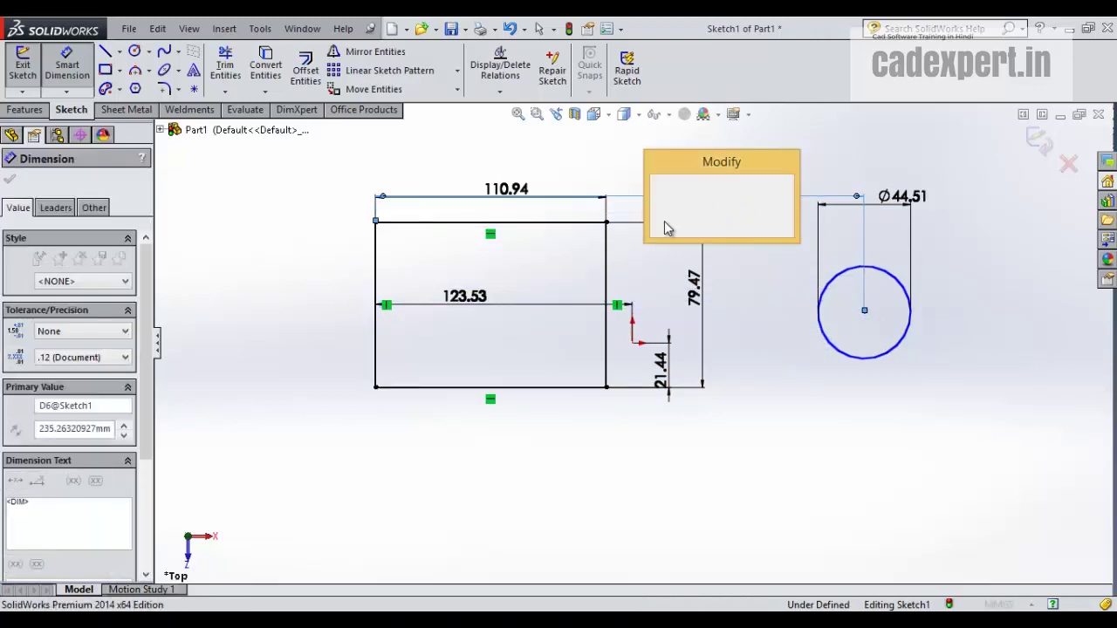
click(659, 185)
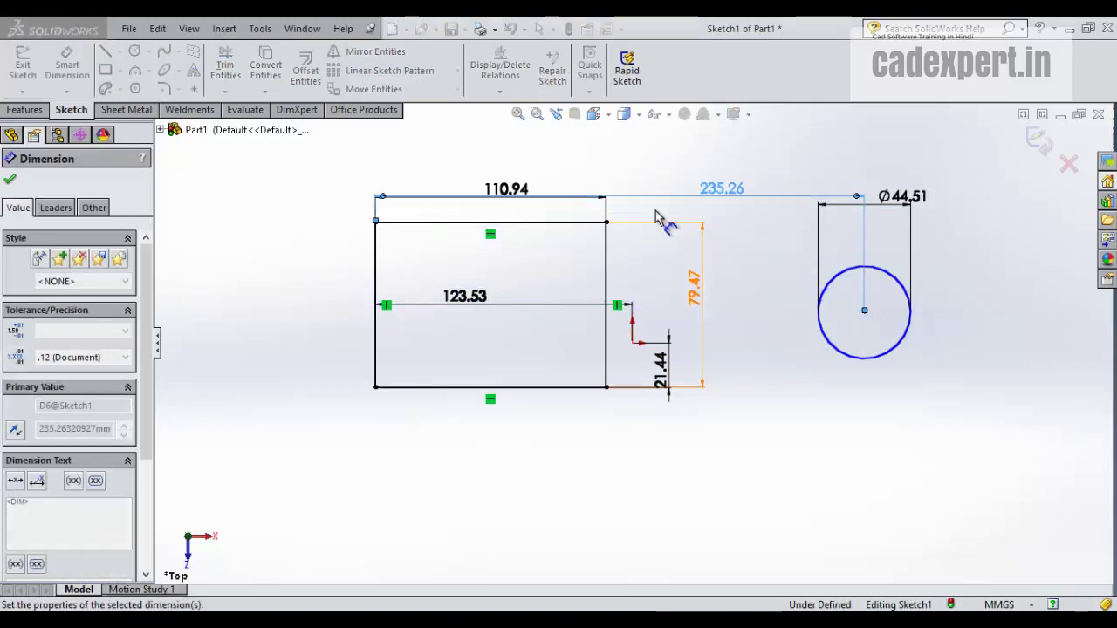
key(Escape)
Step: Dimension the circle centre 36.19 above the rectangle's bottom edge
click(864, 311)
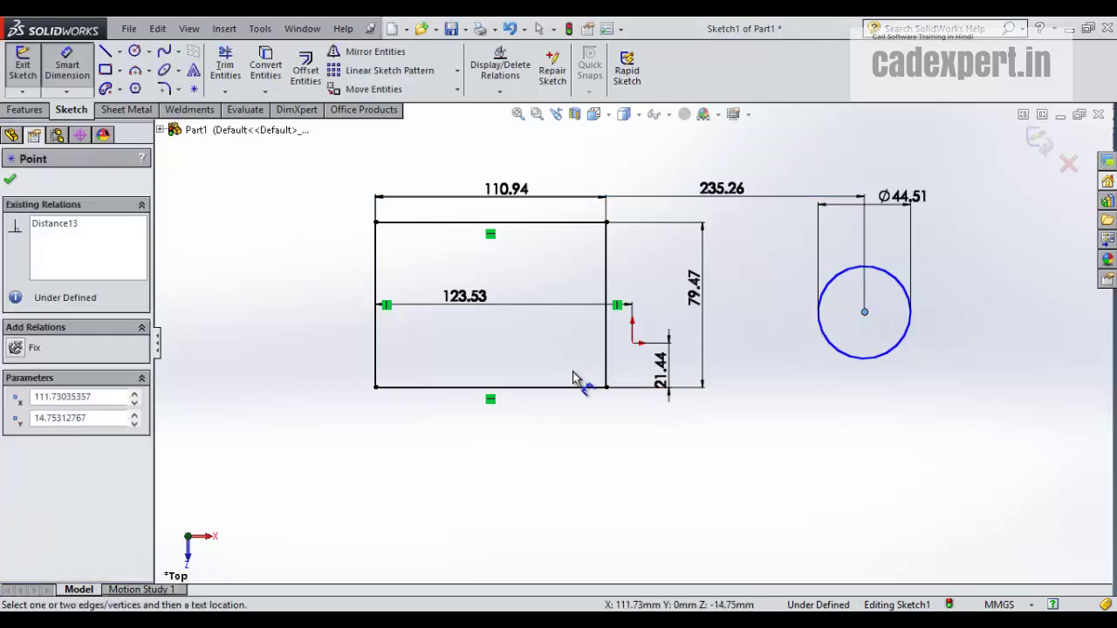
click(572, 388)
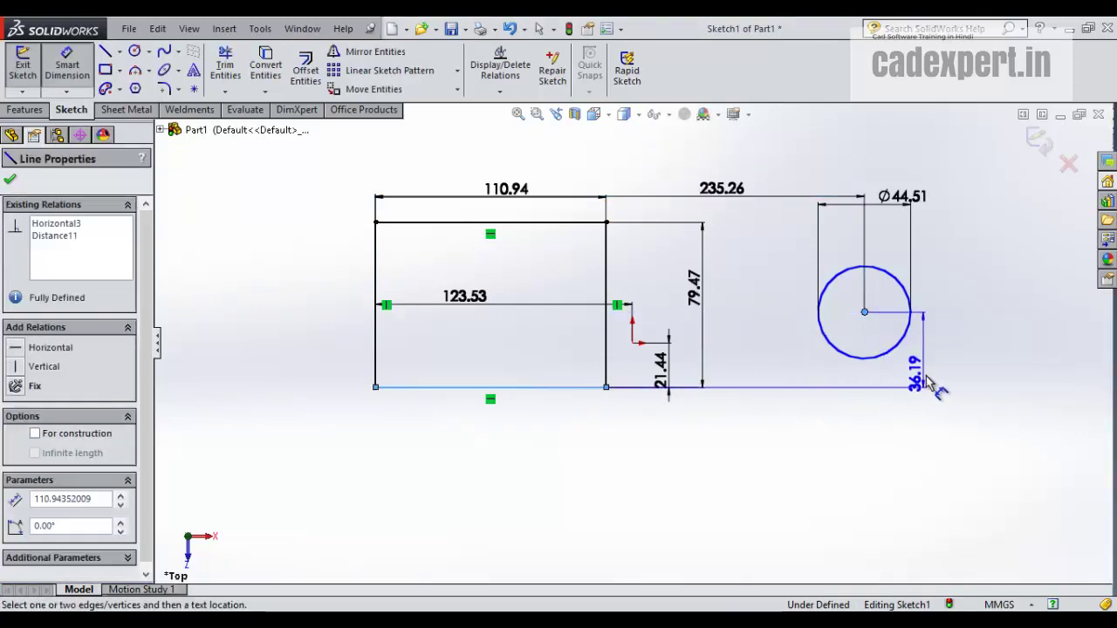
click(938, 386)
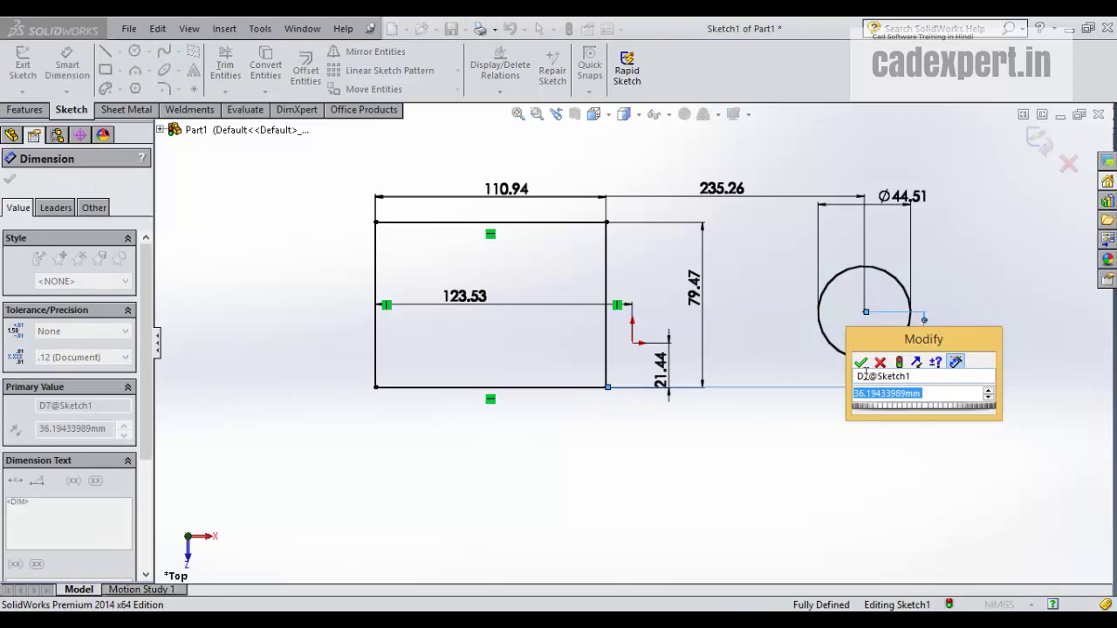
click(860, 362)
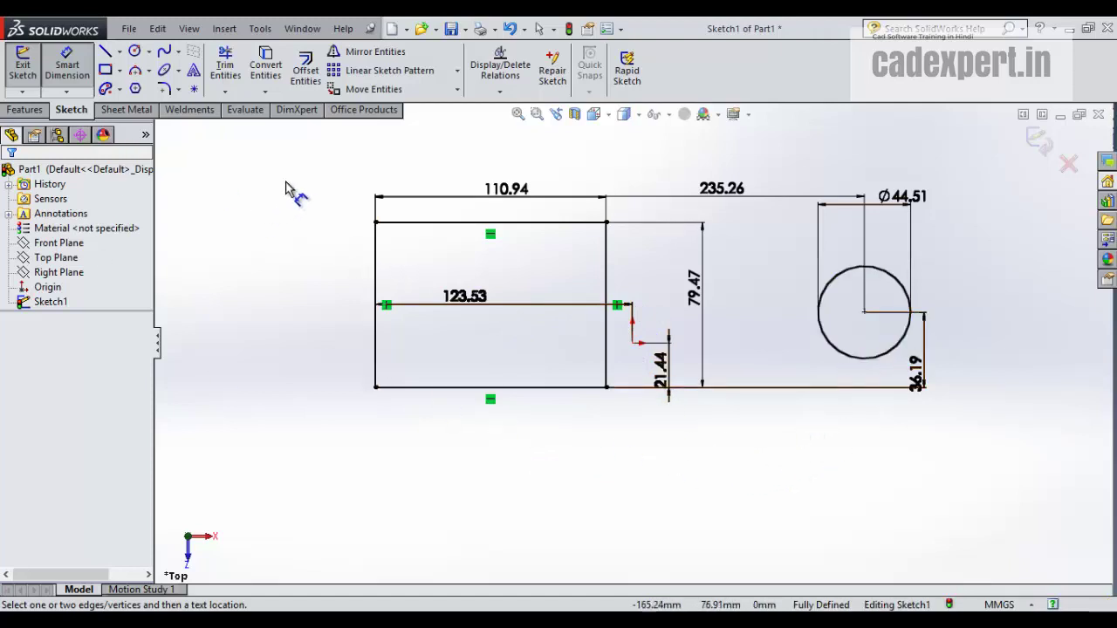
Step: Delete the old rectangle, its dimensions and the leftover circle, leaving only the origin
click(76, 79)
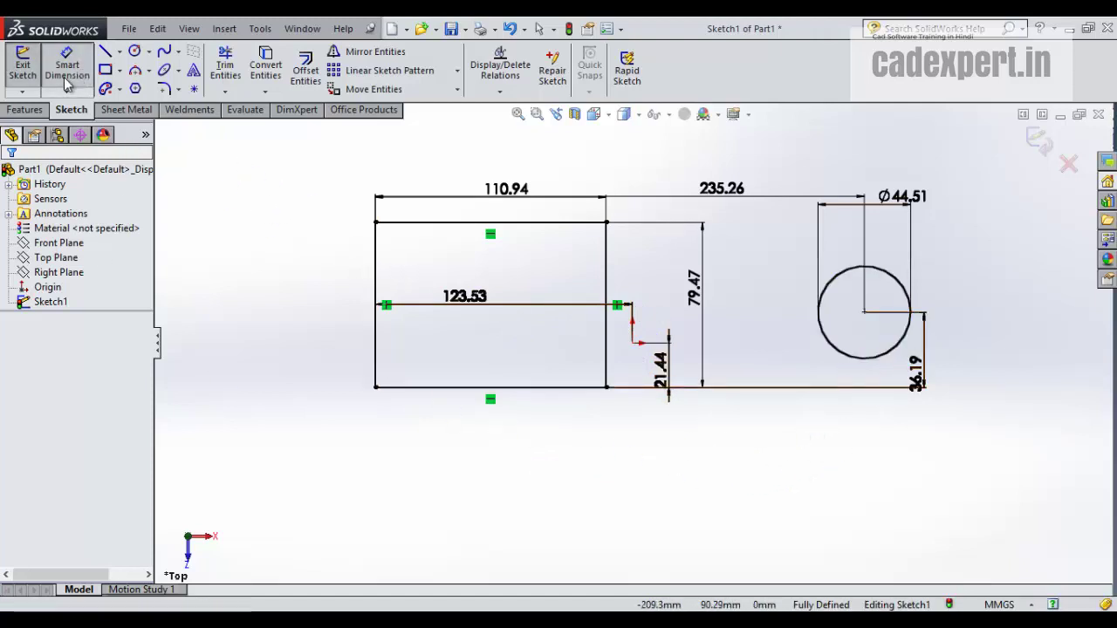
mouse_move(311, 168)
mouse_down()
mouse_move(998, 518)
mouse_move(991, 508)
mouse_up()
click(991, 509)
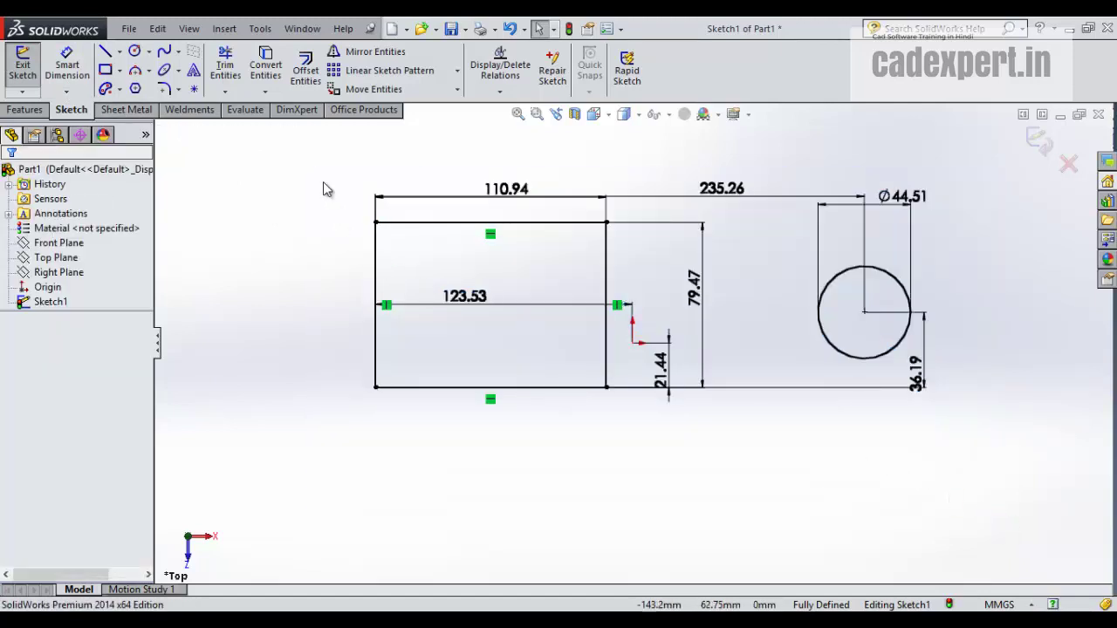
drag(300, 159, 921, 473)
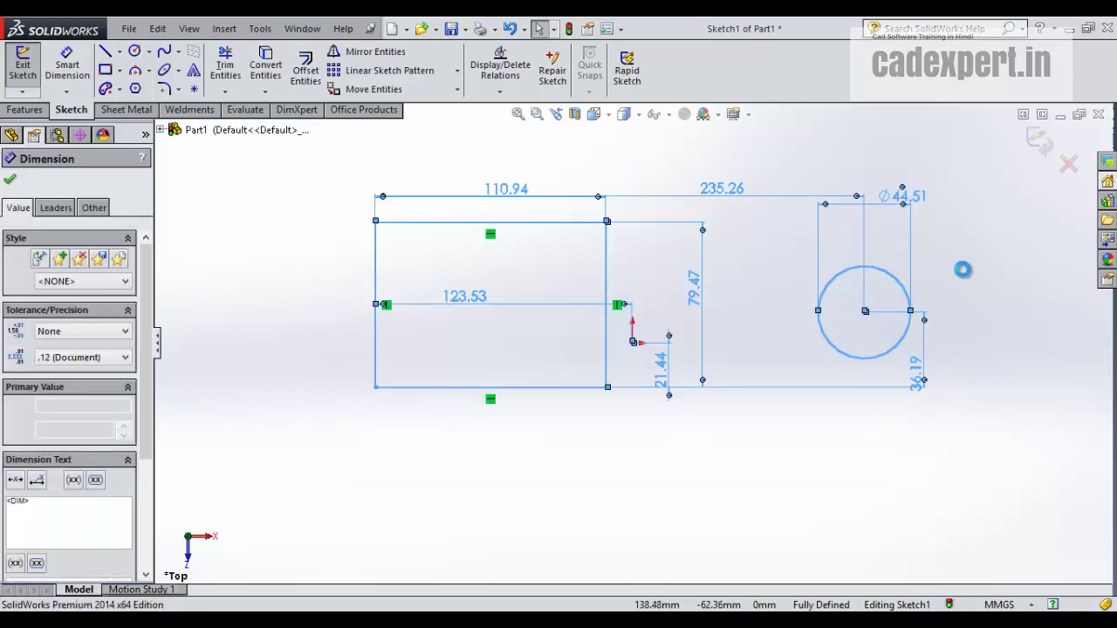
key(Delete)
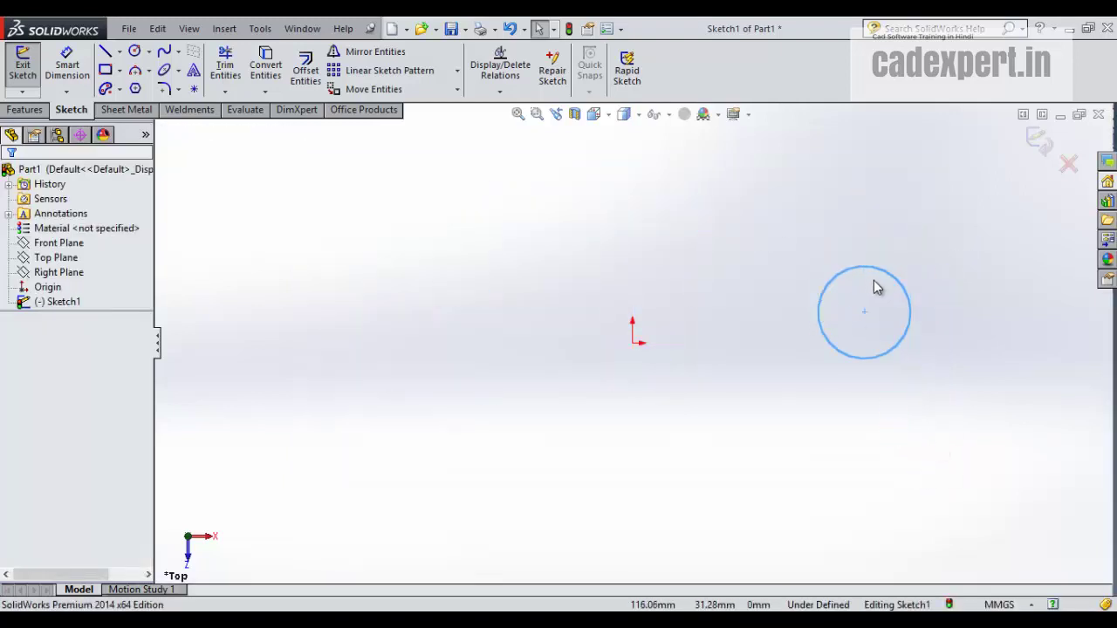
key(Delete)
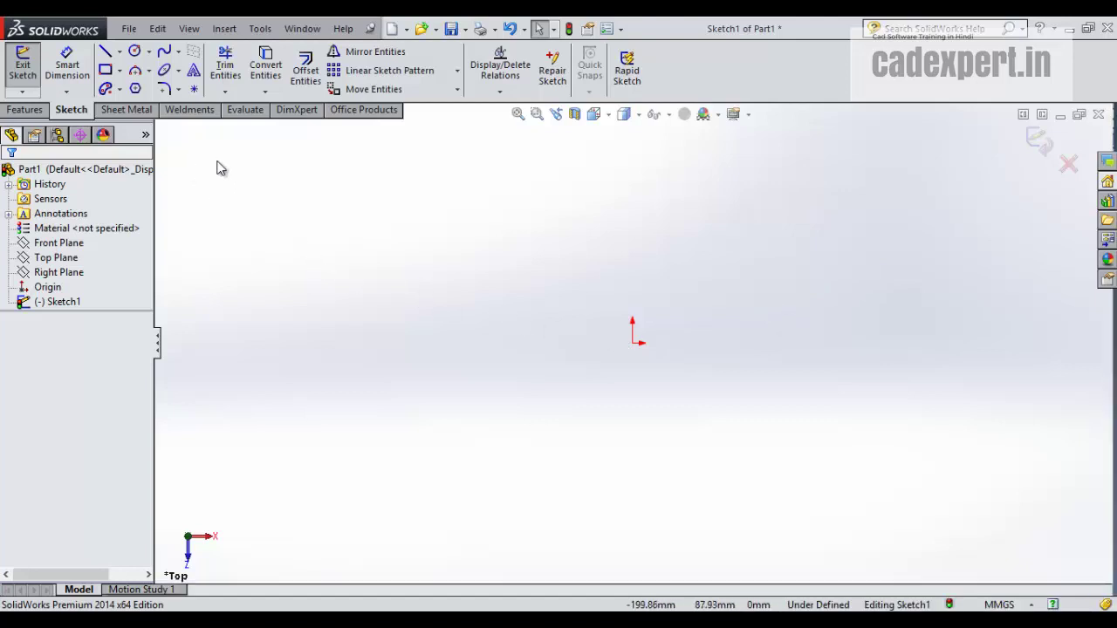
Step: Draw a corner rectangle from upper left to lower right so it encloses the origin
click(102, 76)
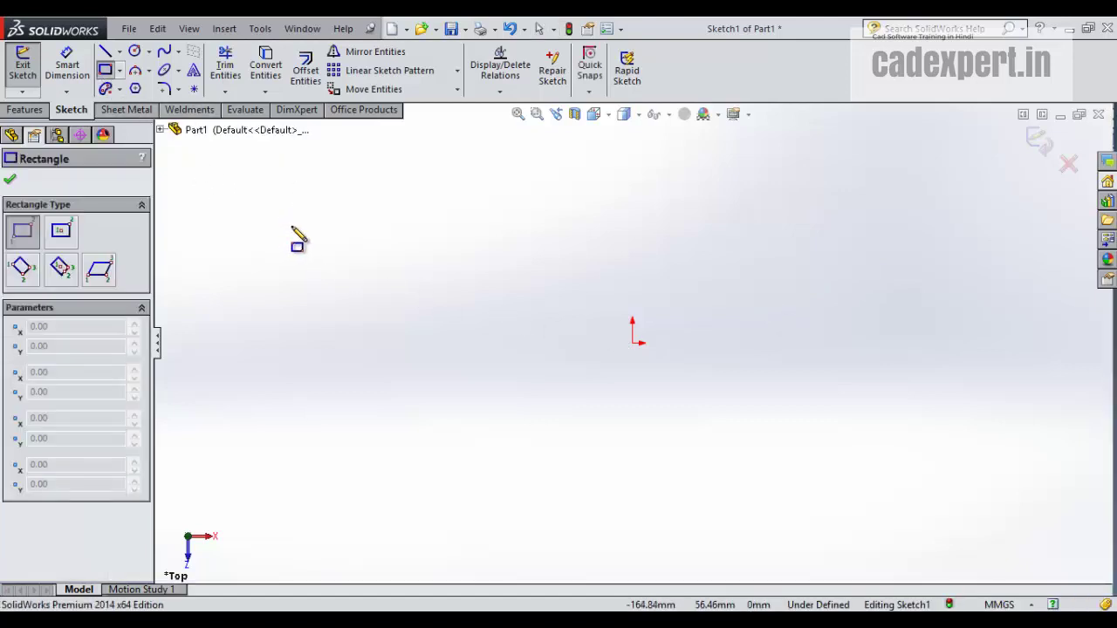
click(292, 226)
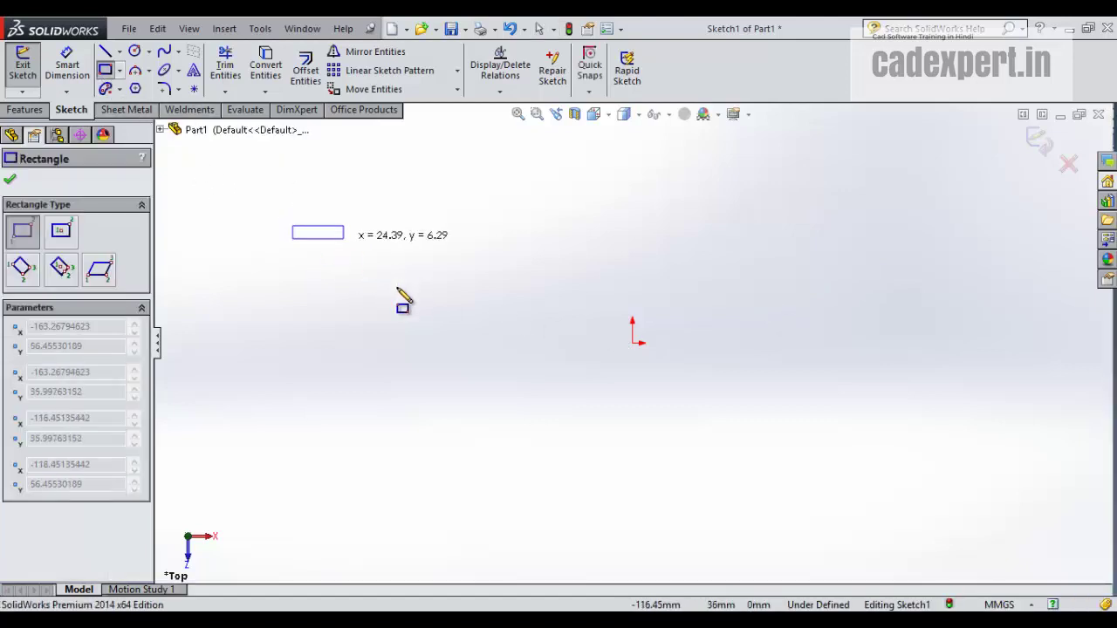
click(742, 440)
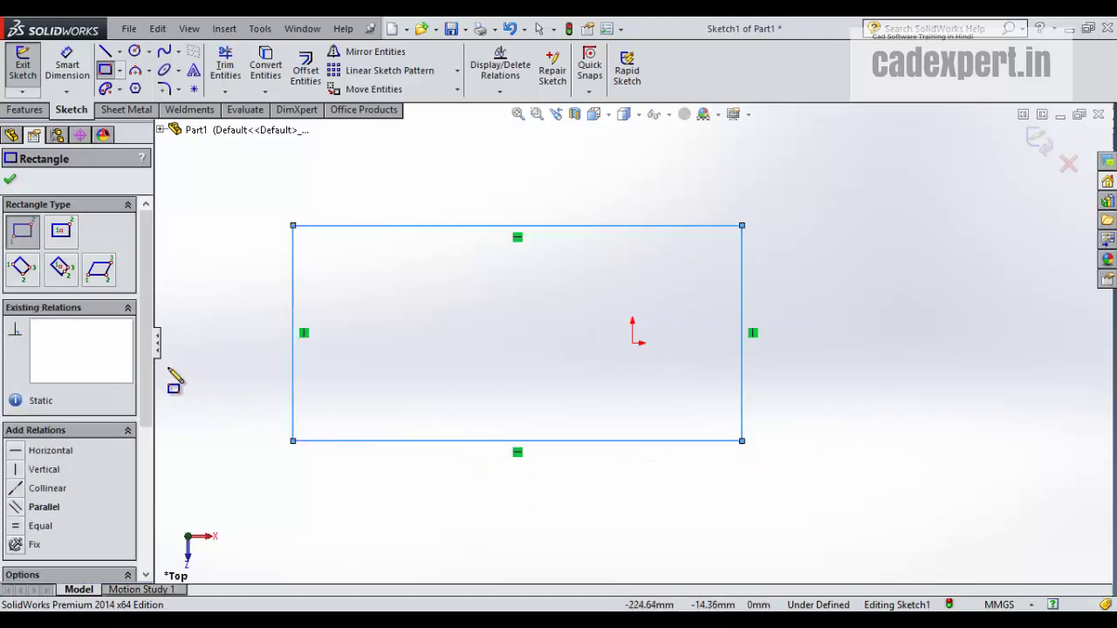
key(Escape)
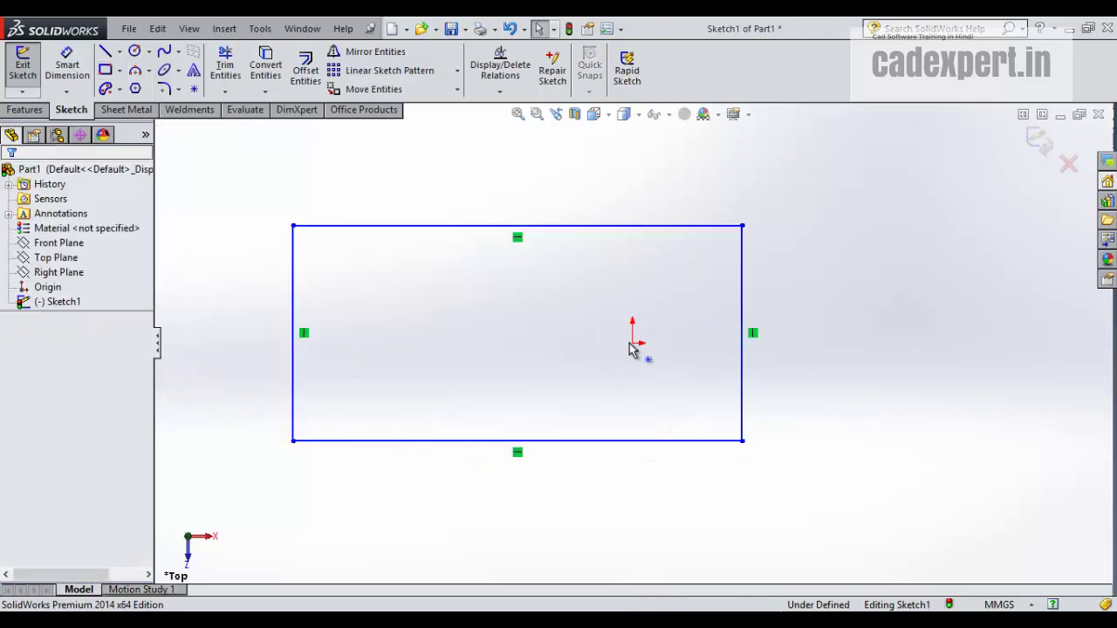
click(634, 346)
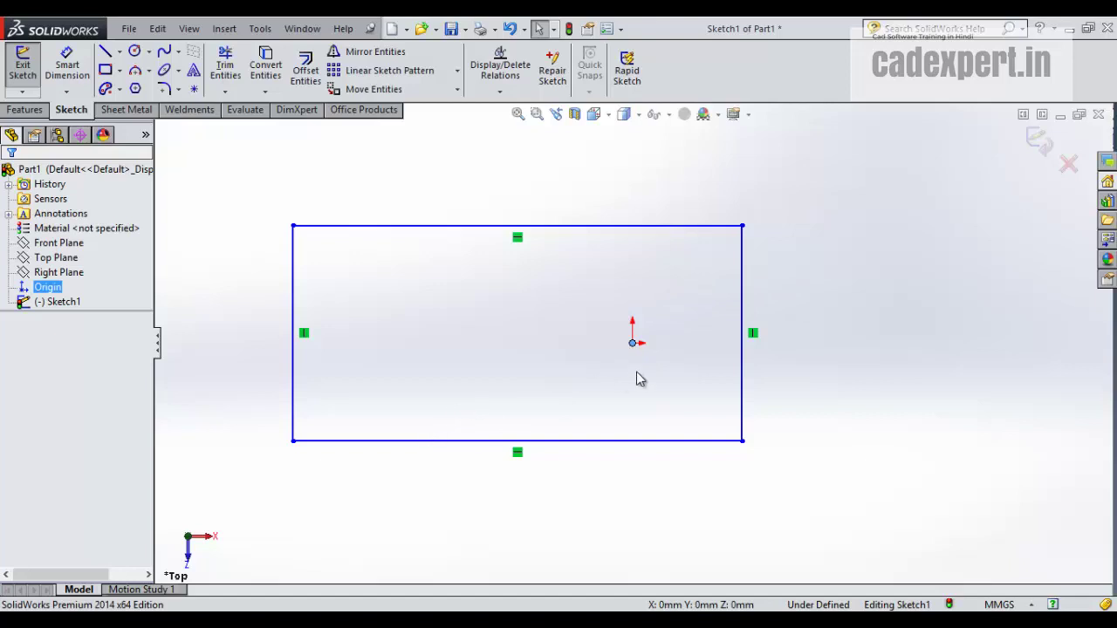
Step: Pin the rectangle's bottom-left corner to the origin with a Coincident relation
ctrl+click(294, 440)
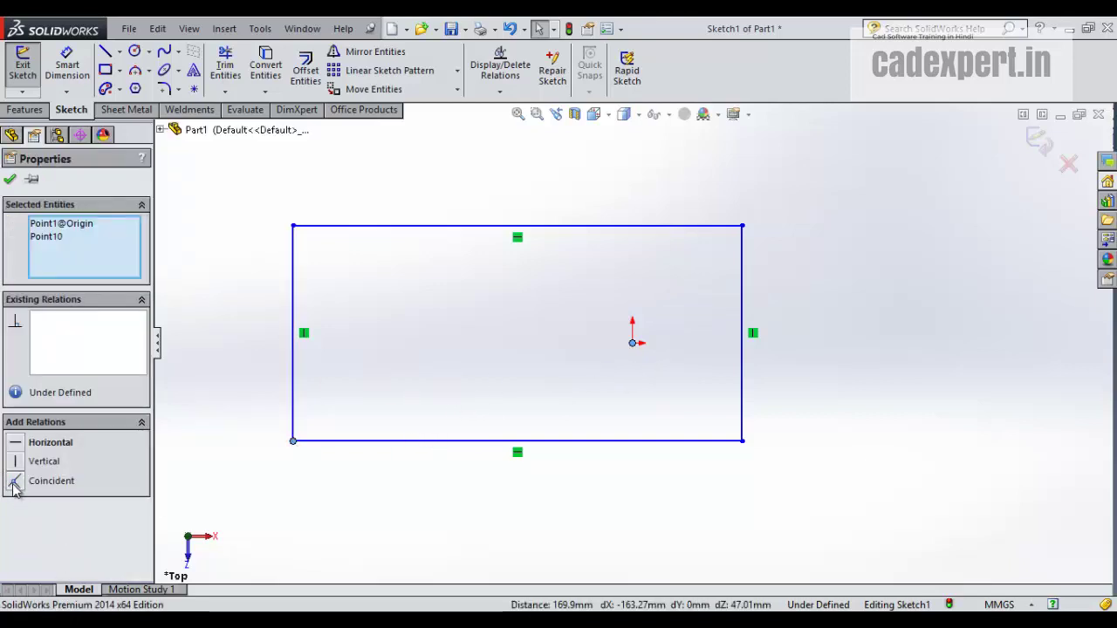
click(14, 483)
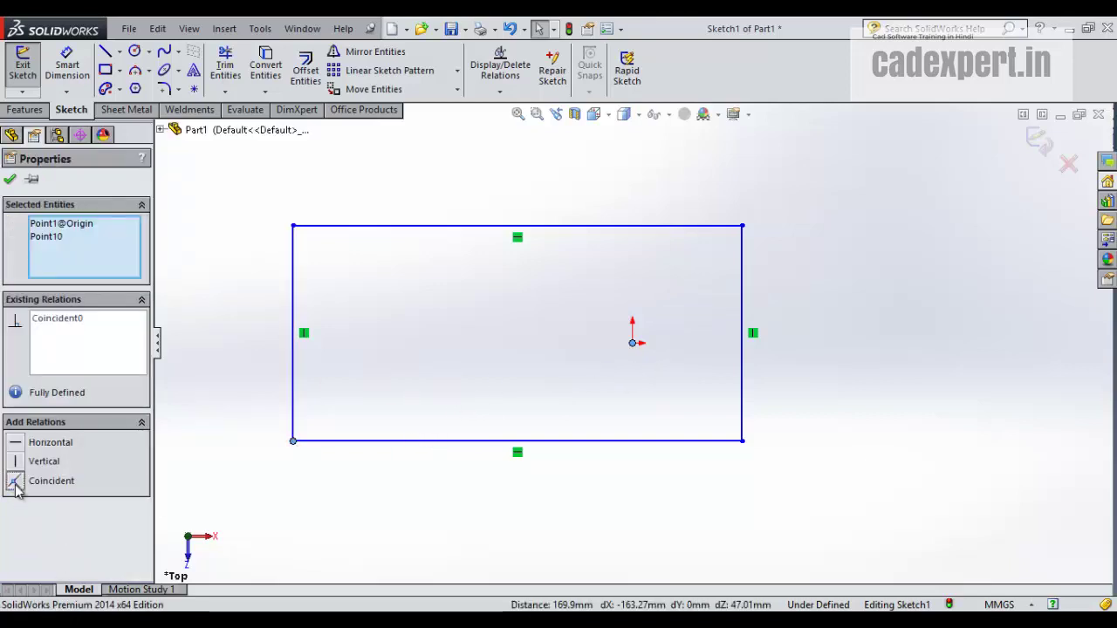
click(745, 226)
scroll(767, 209, up, 2)
scroll(733, 257, down, 2)
scroll(559, 374, down, 2)
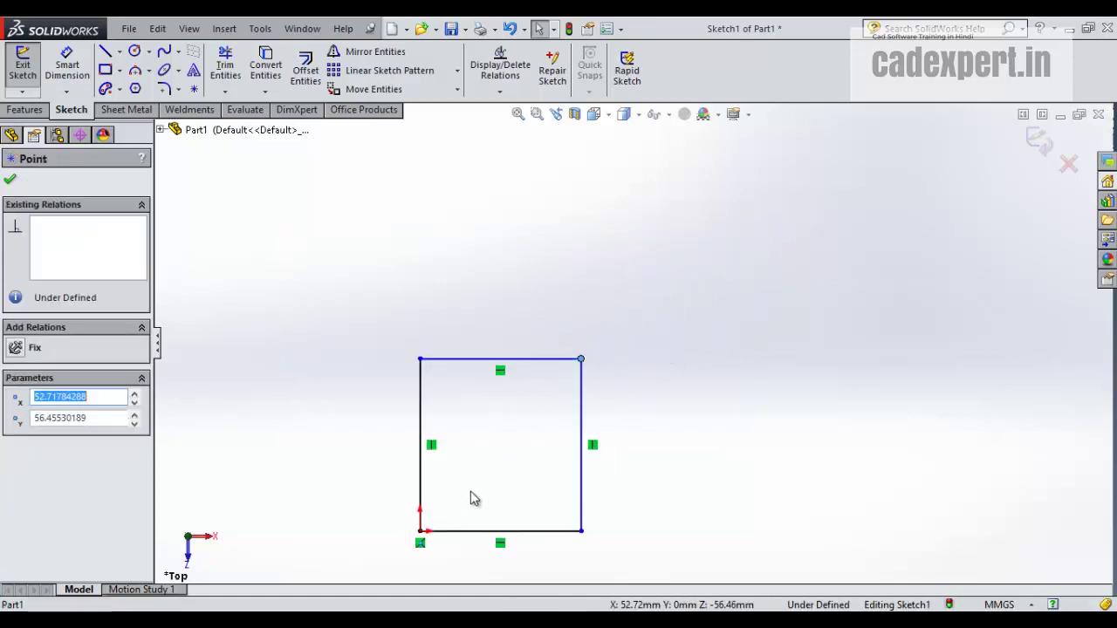
scroll(506, 489, up, 2)
scroll(506, 489, down, 2)
scroll(783, 301, down, 1)
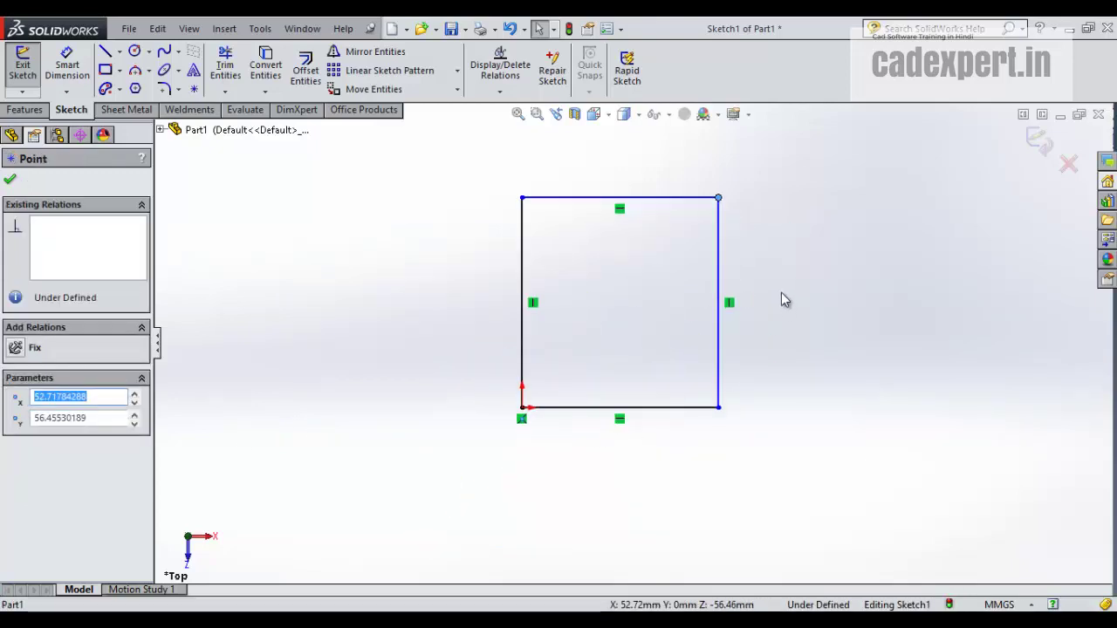
click(169, 260)
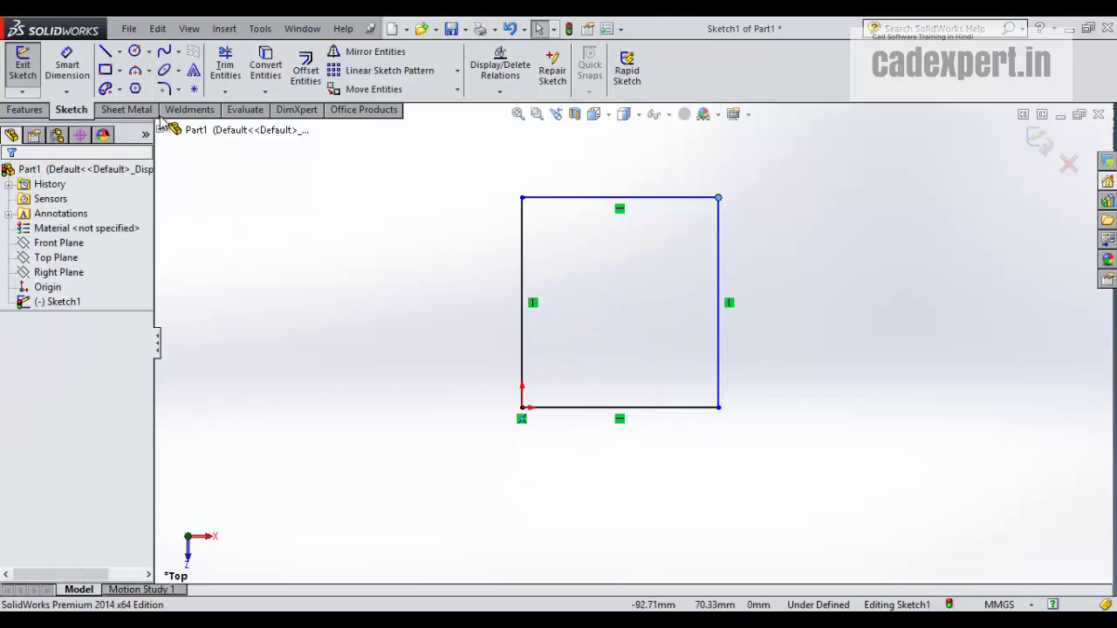
click(72, 83)
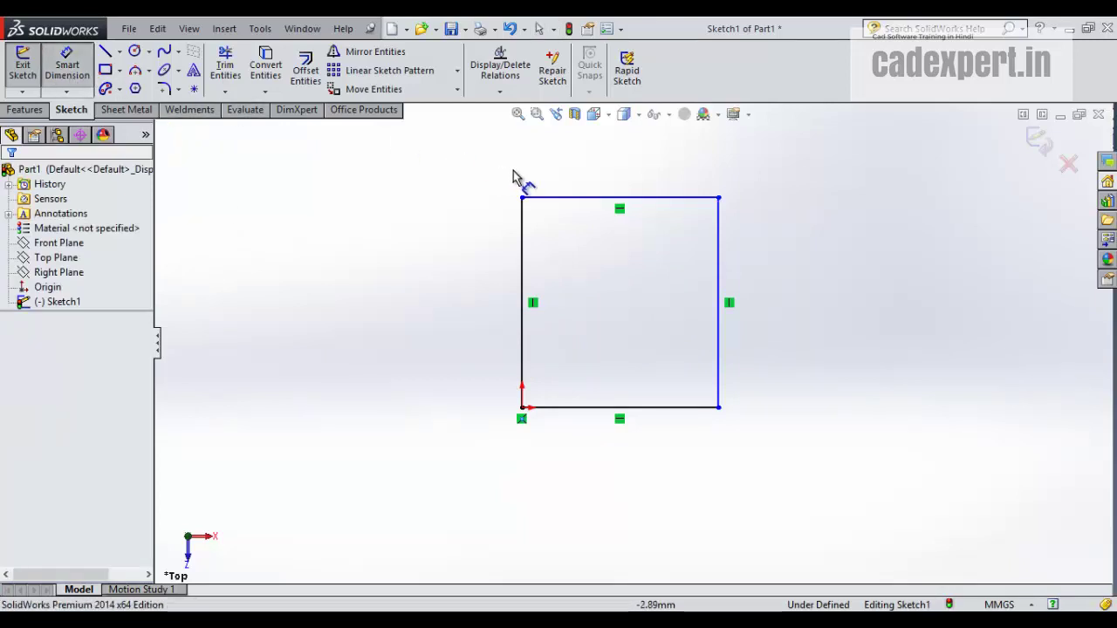
Step: Dimension the rectangle's right edge as 100 high and top edge as 200 wide
click(729, 330)
click(862, 330)
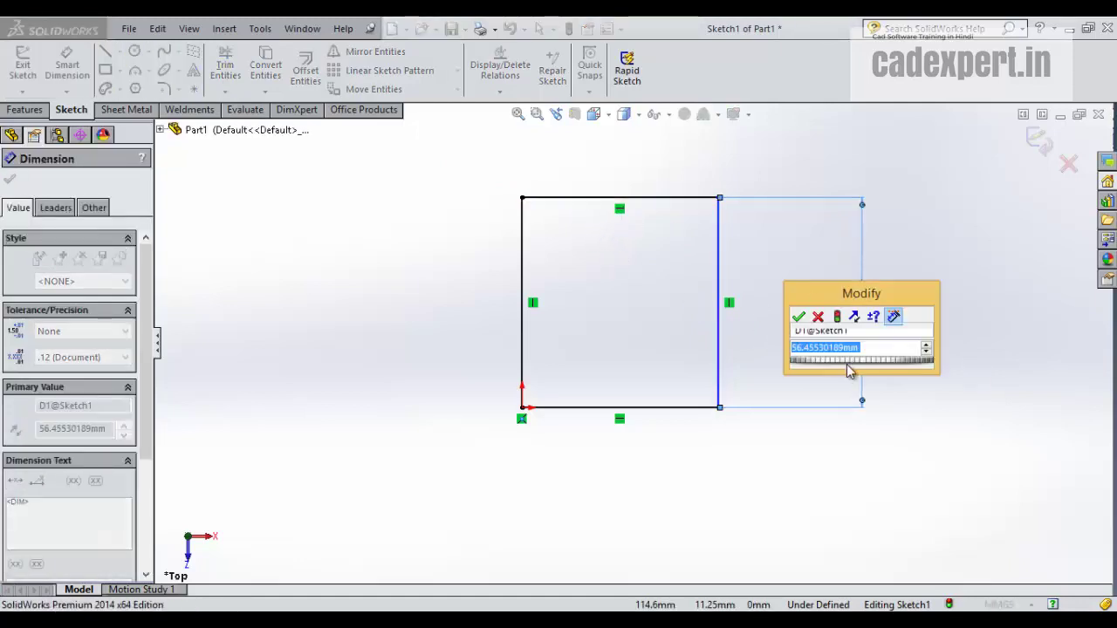
text(1)
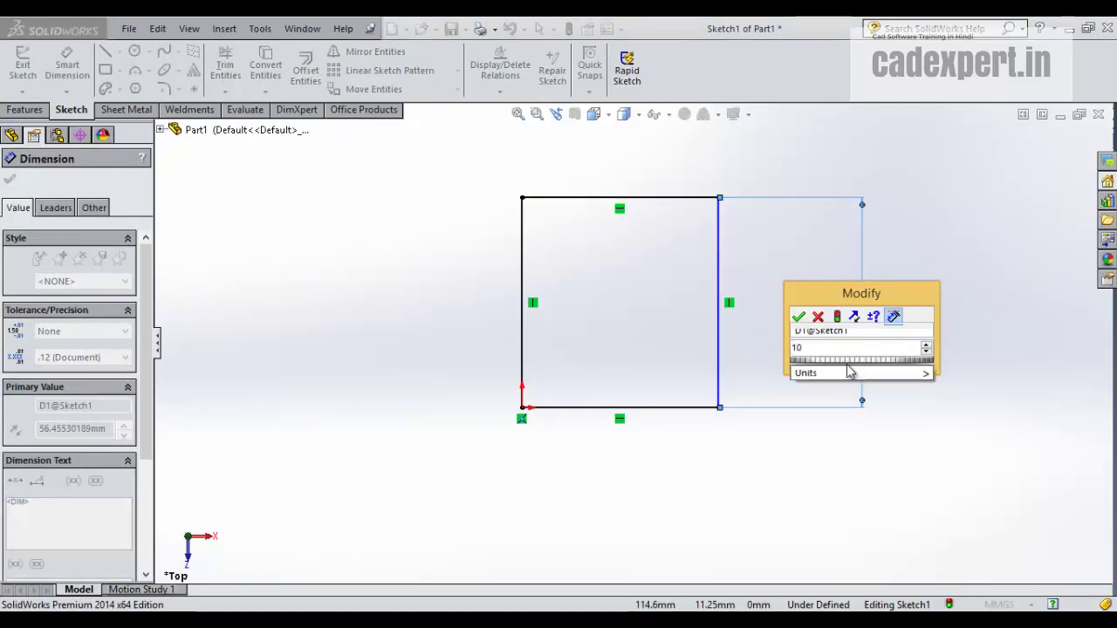
text(0)
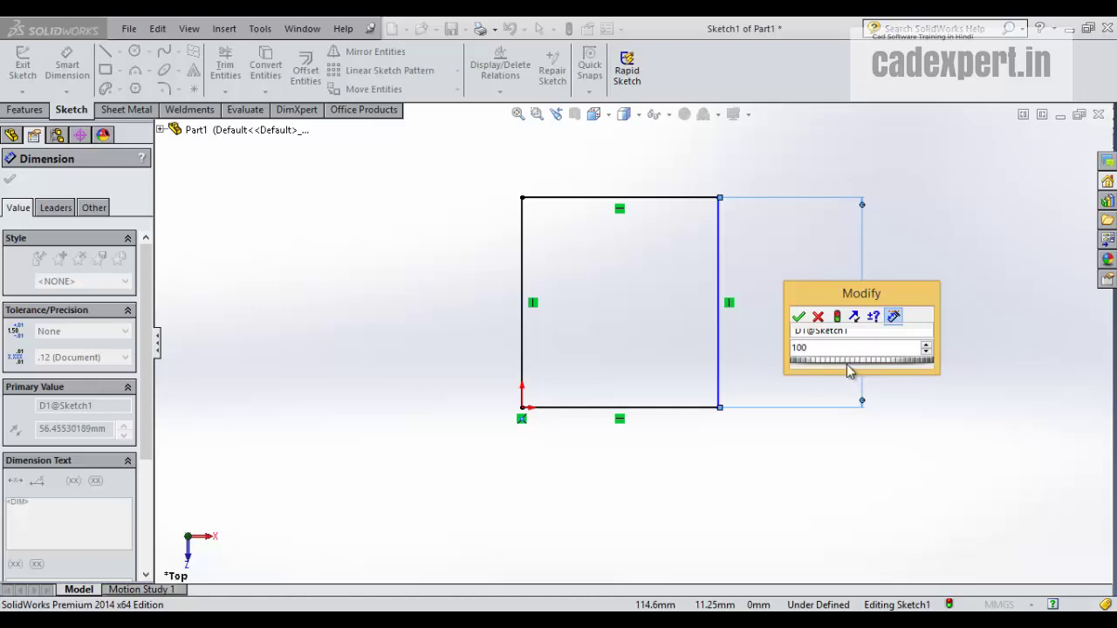
key(Return)
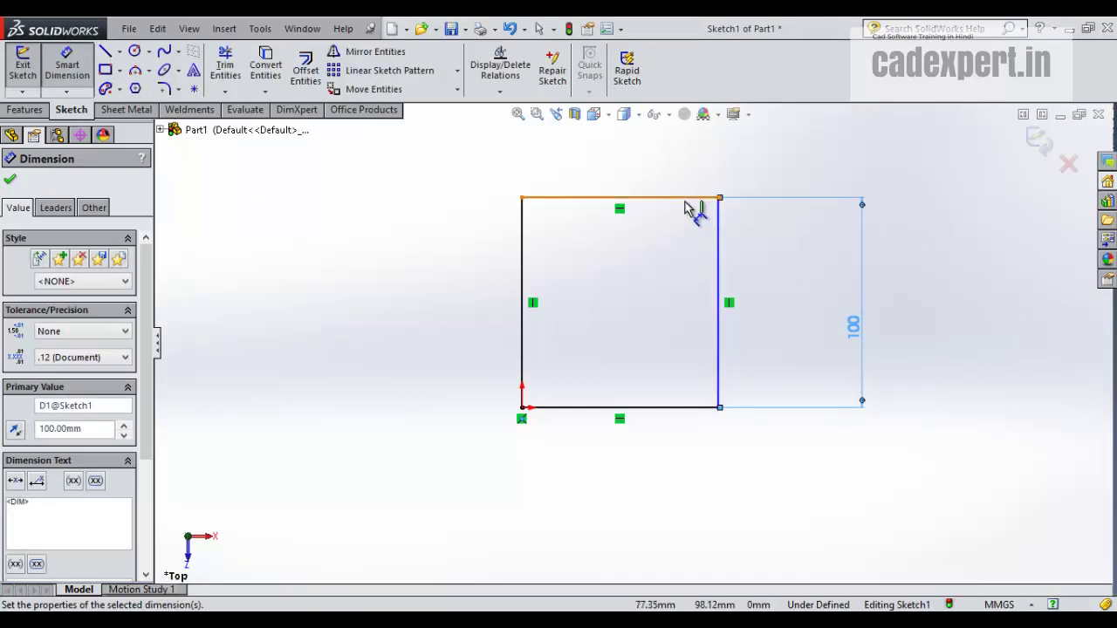
click(693, 198)
click(684, 170)
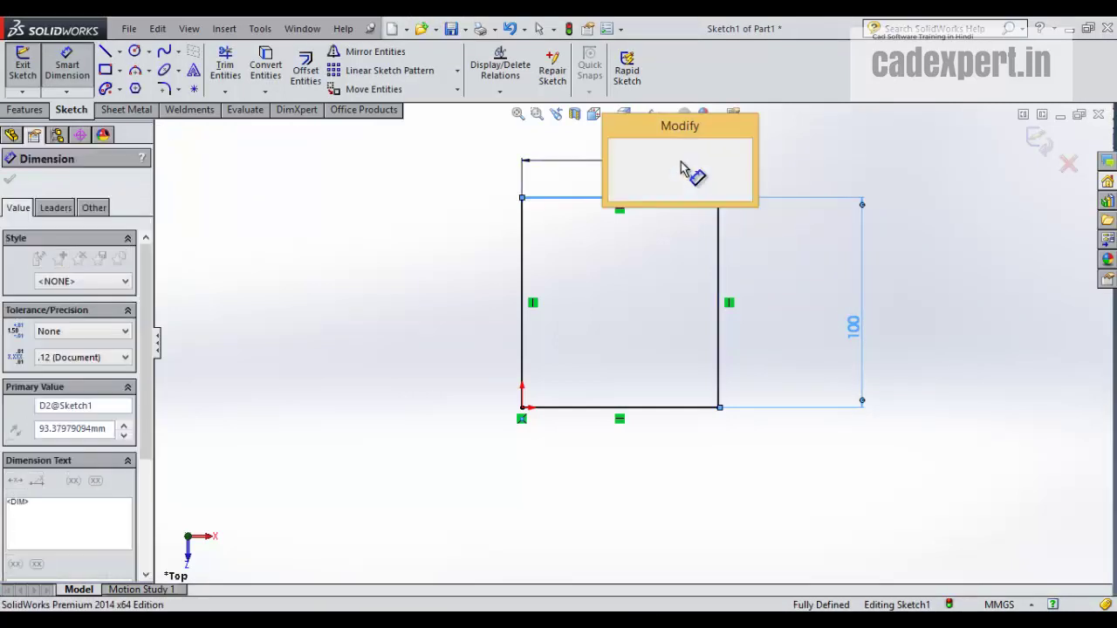
text(200)
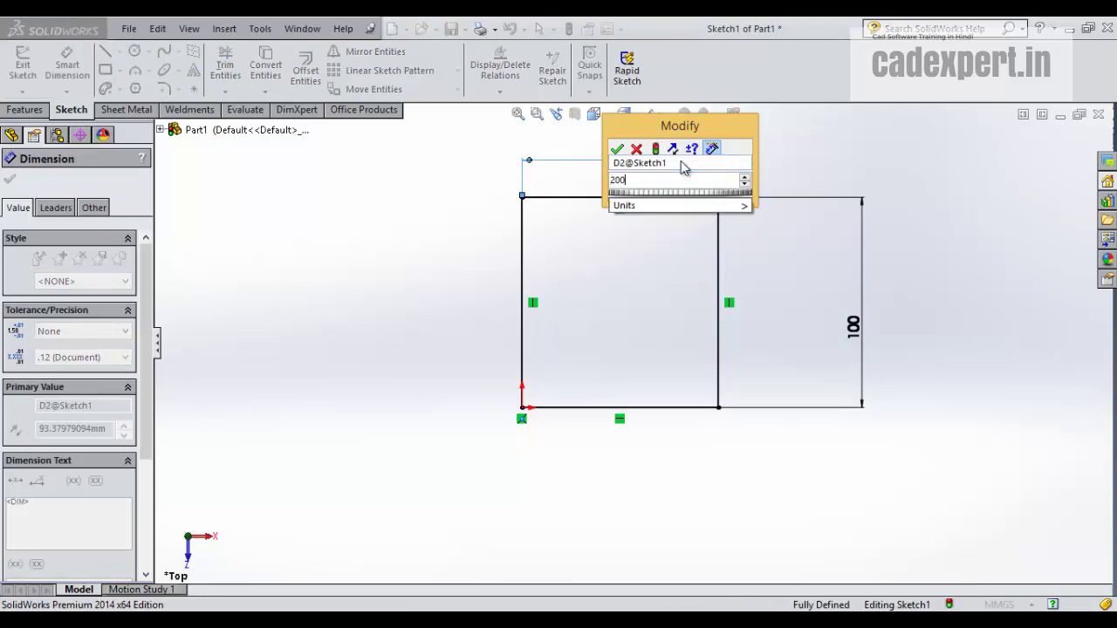
key(Escape)
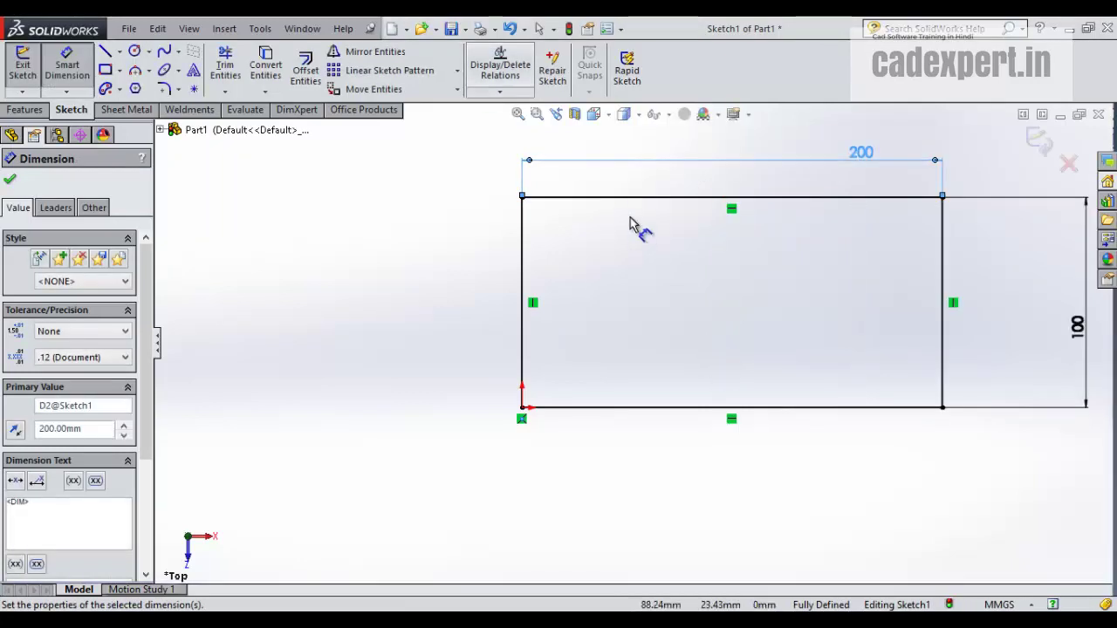
scroll(636, 227, up, 2)
click(990, 183)
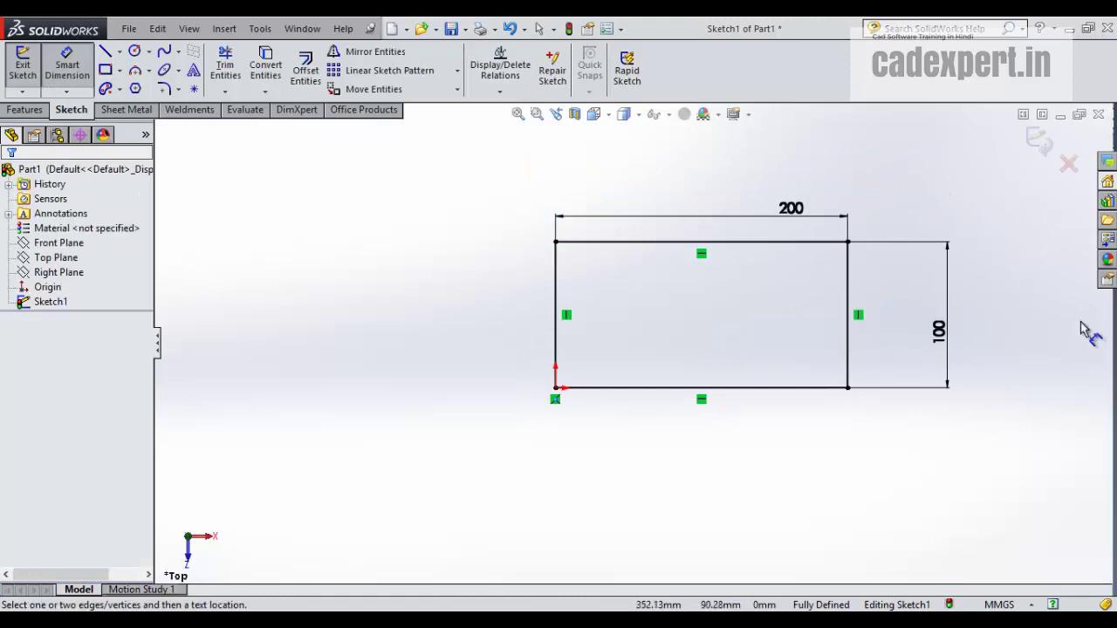
scroll(1086, 345, down, 2)
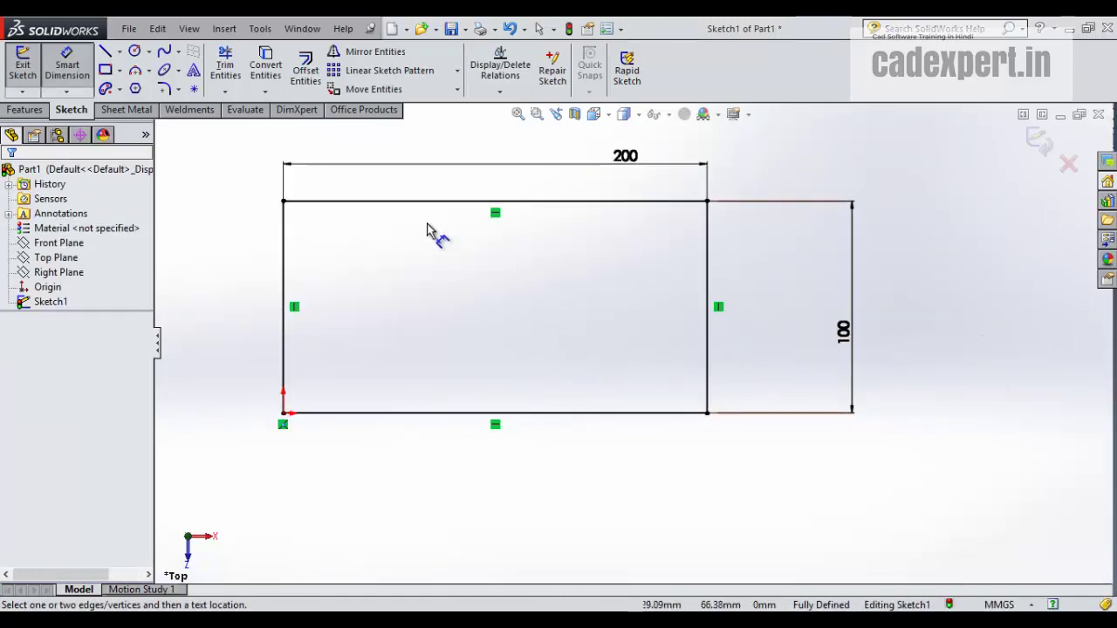
Step: Draw a circle to the right of the rectangle
click(135, 50)
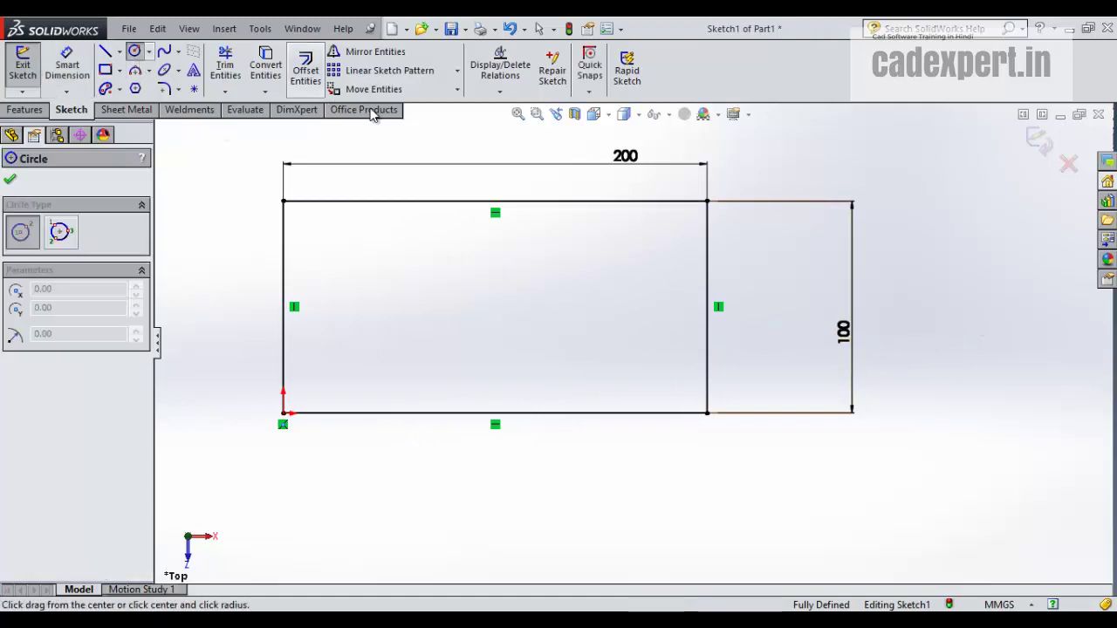
click(951, 294)
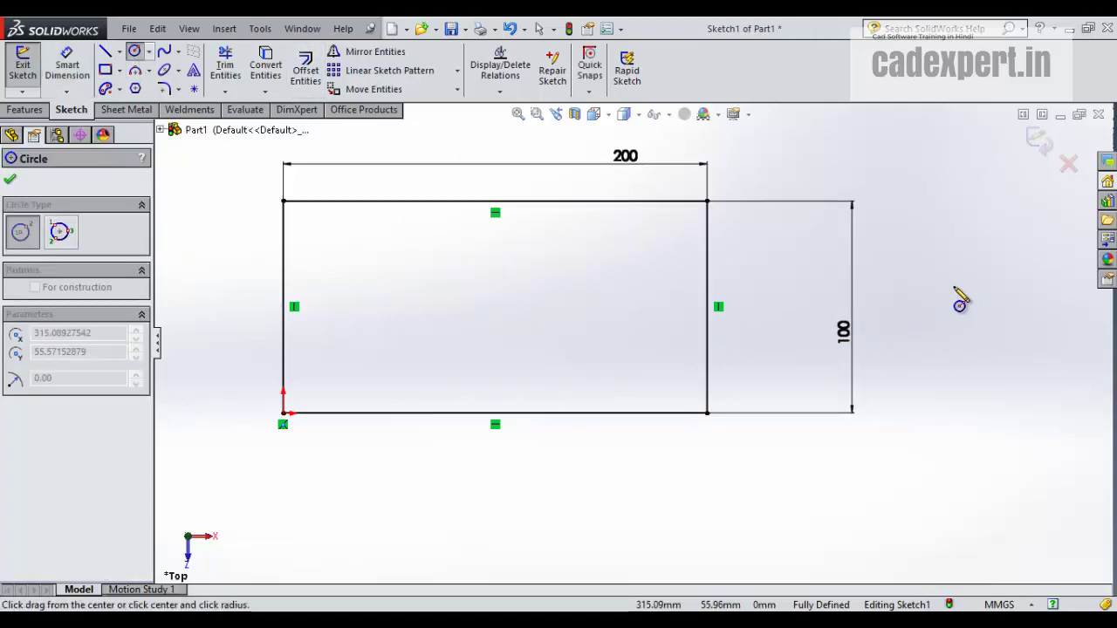
click(952, 253)
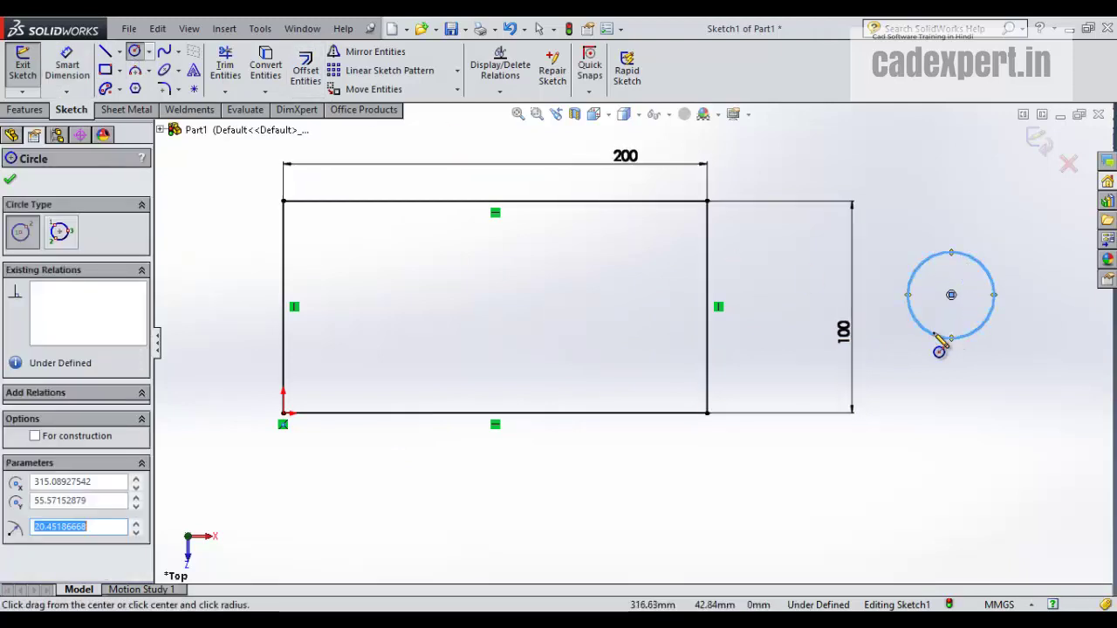
click(144, 56)
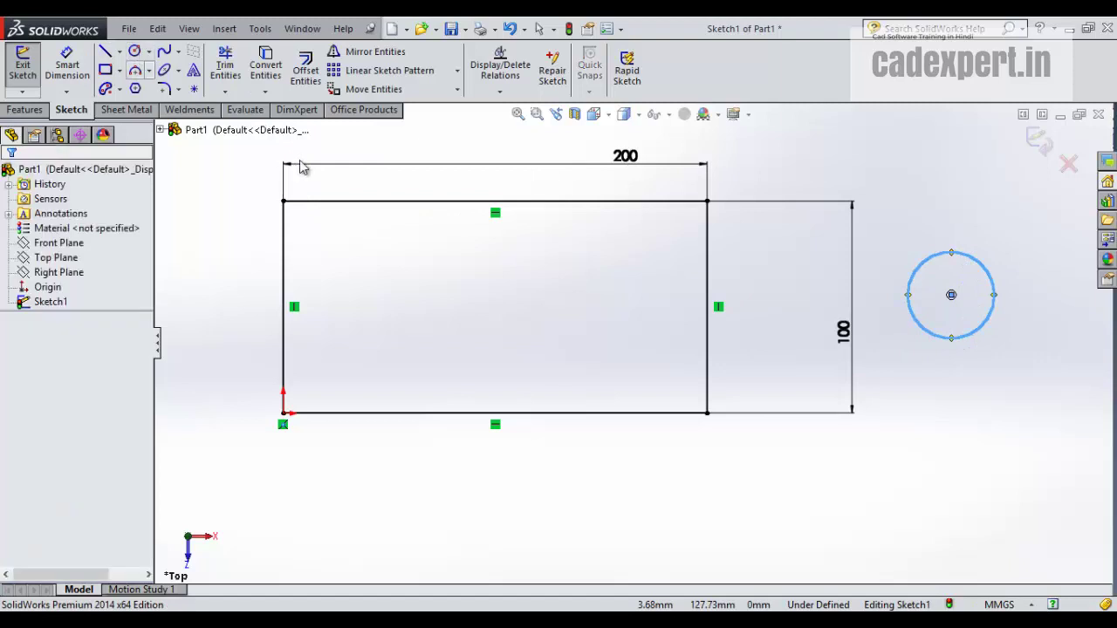
click(844, 154)
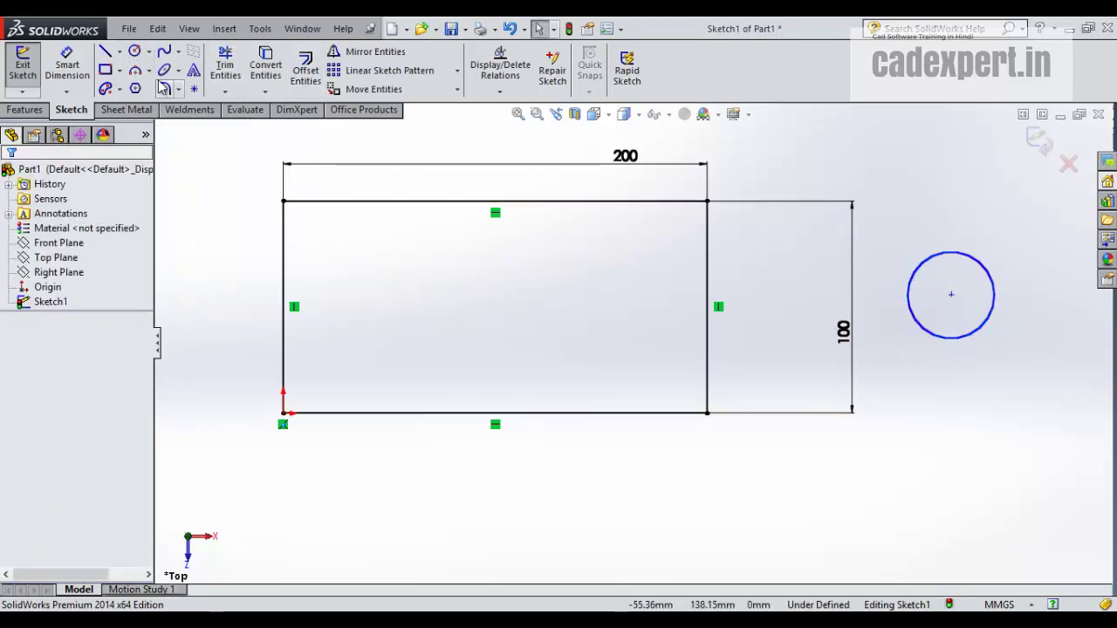
Step: Dimension the circle's diameter as 40
click(67, 67)
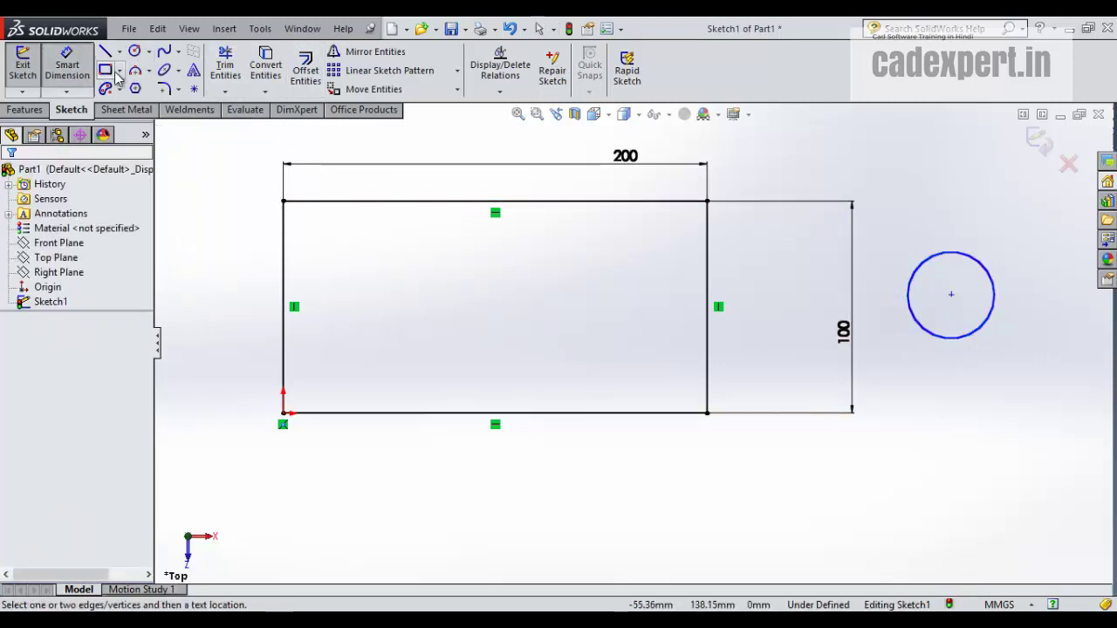
click(960, 253)
click(978, 217)
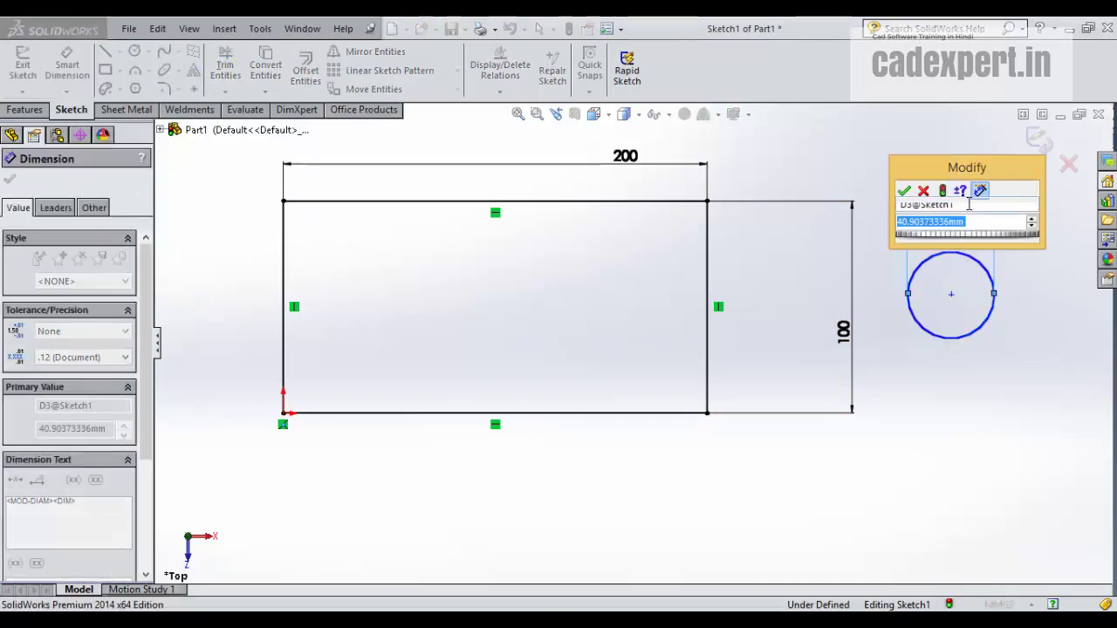
text(40)
key(Return)
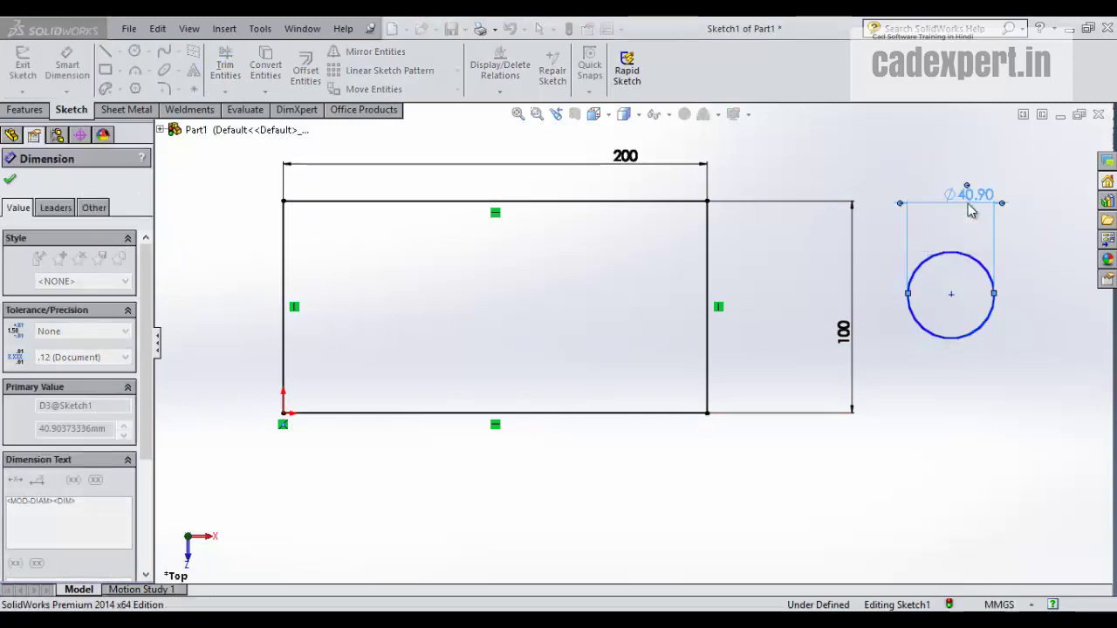
click(973, 356)
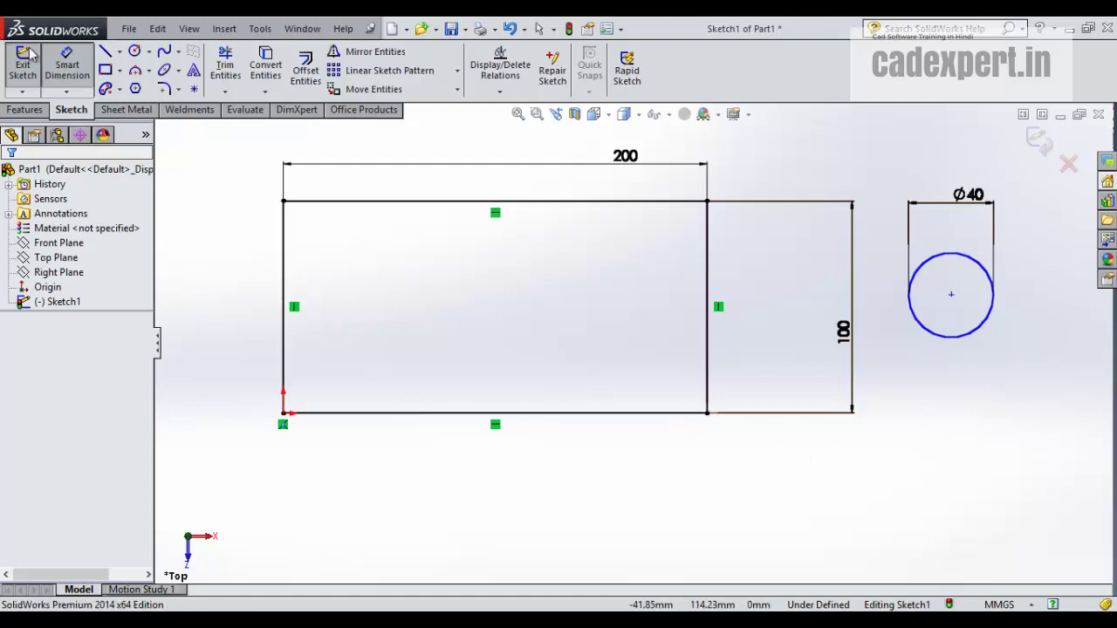
Step: Dimension the circle centre 100 from the rectangle's left edge
click(67, 66)
click(67, 66)
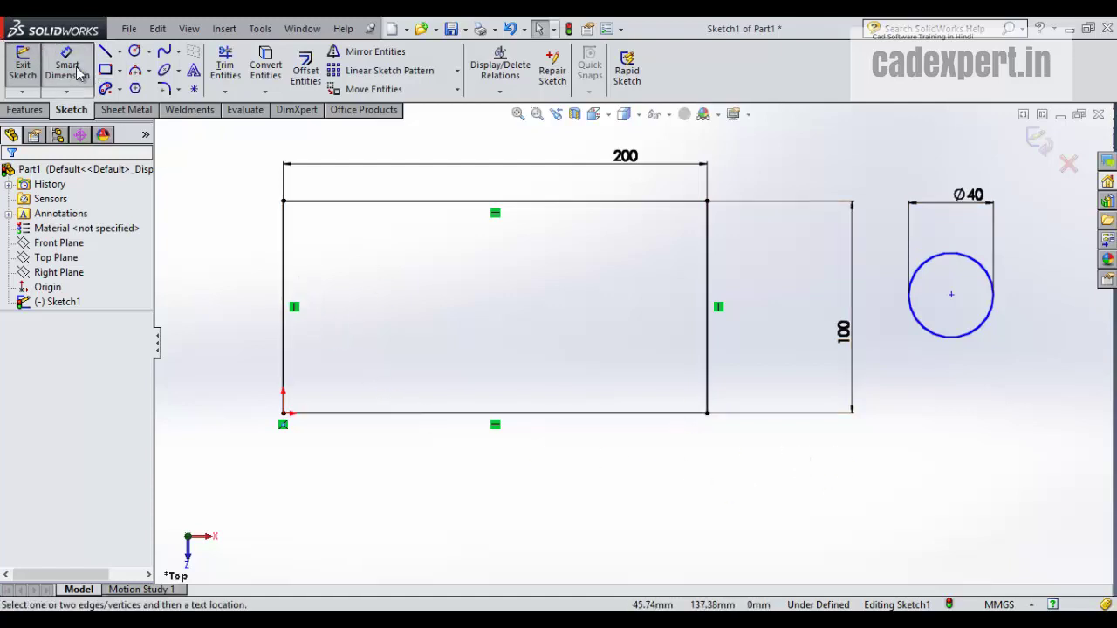
click(951, 295)
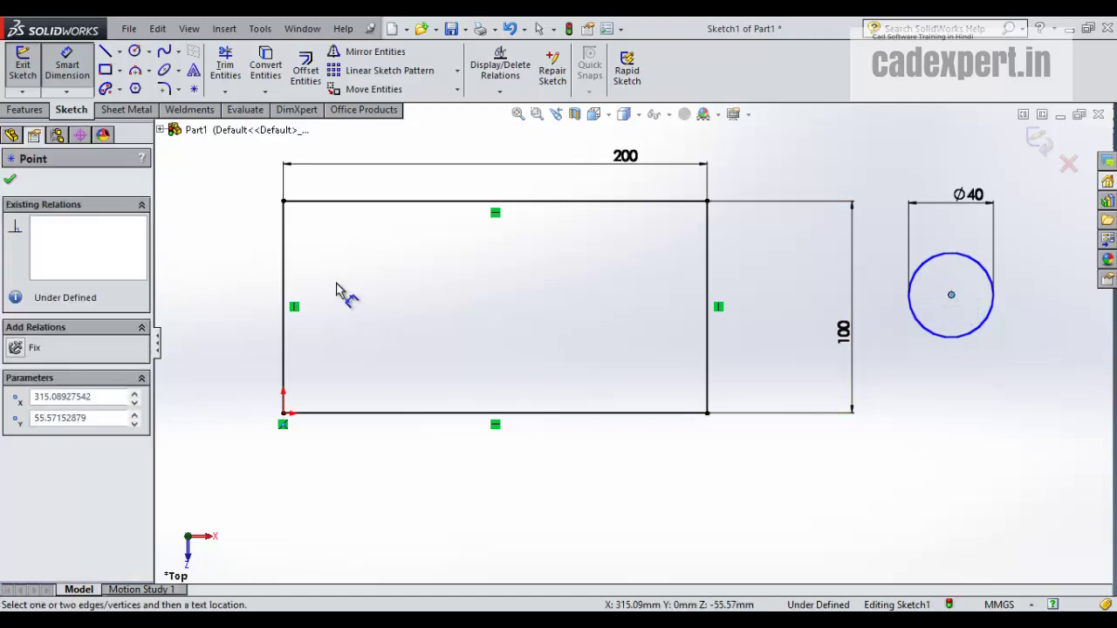
click(281, 308)
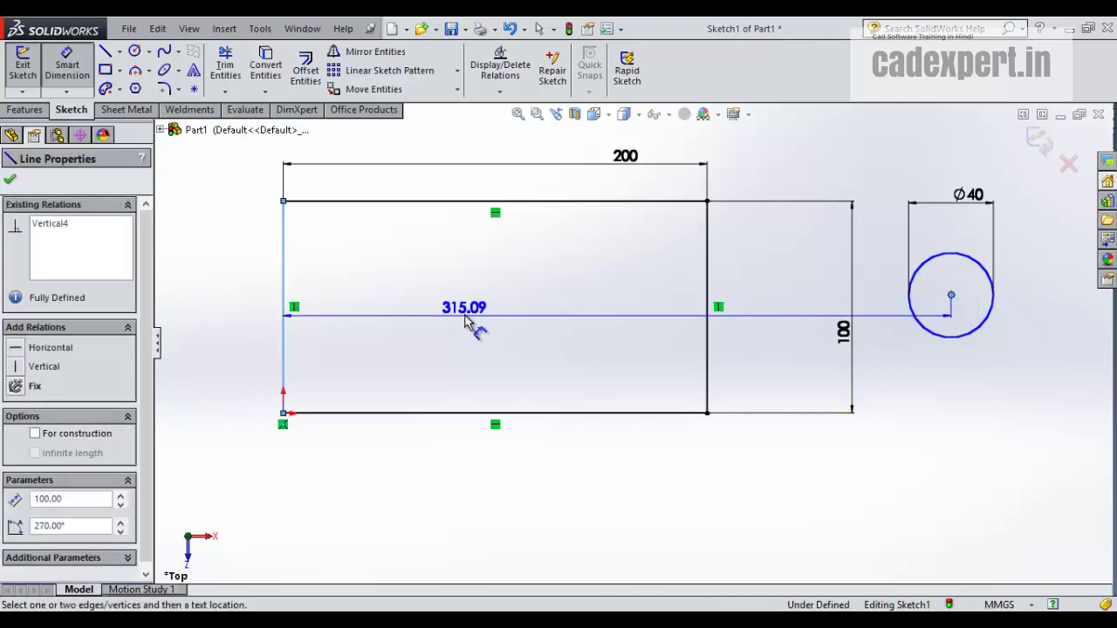
click(465, 324)
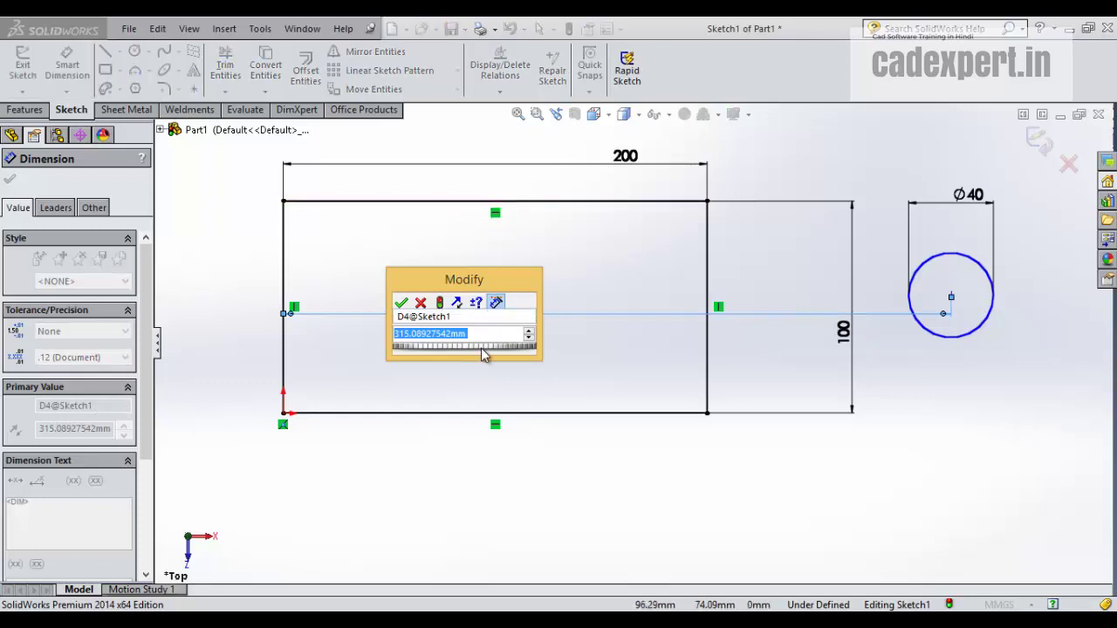
text(100)
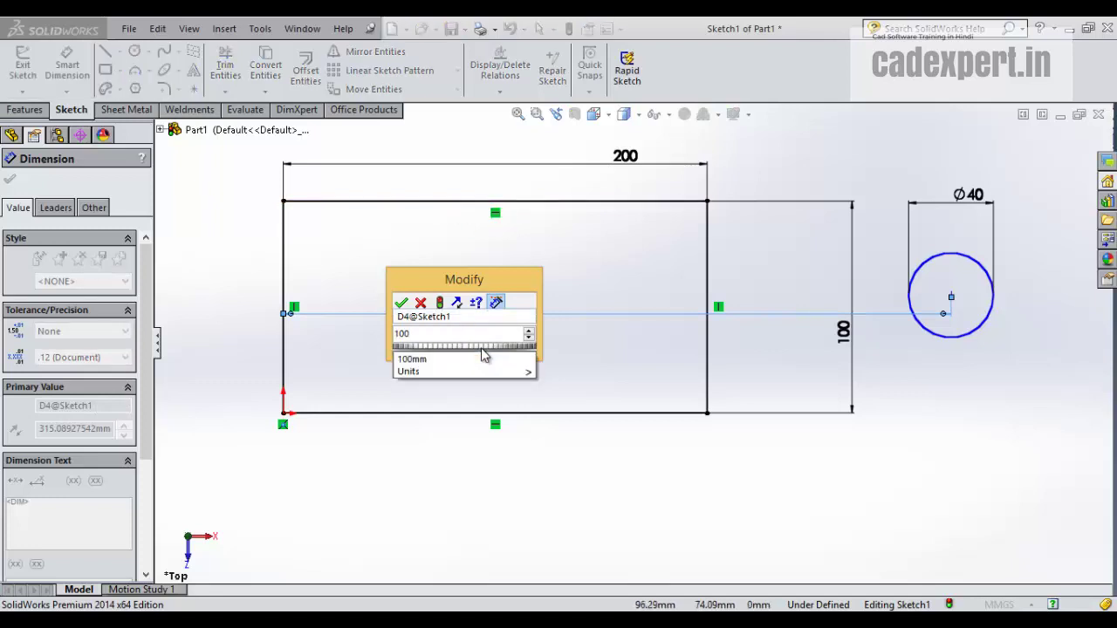
key(Return)
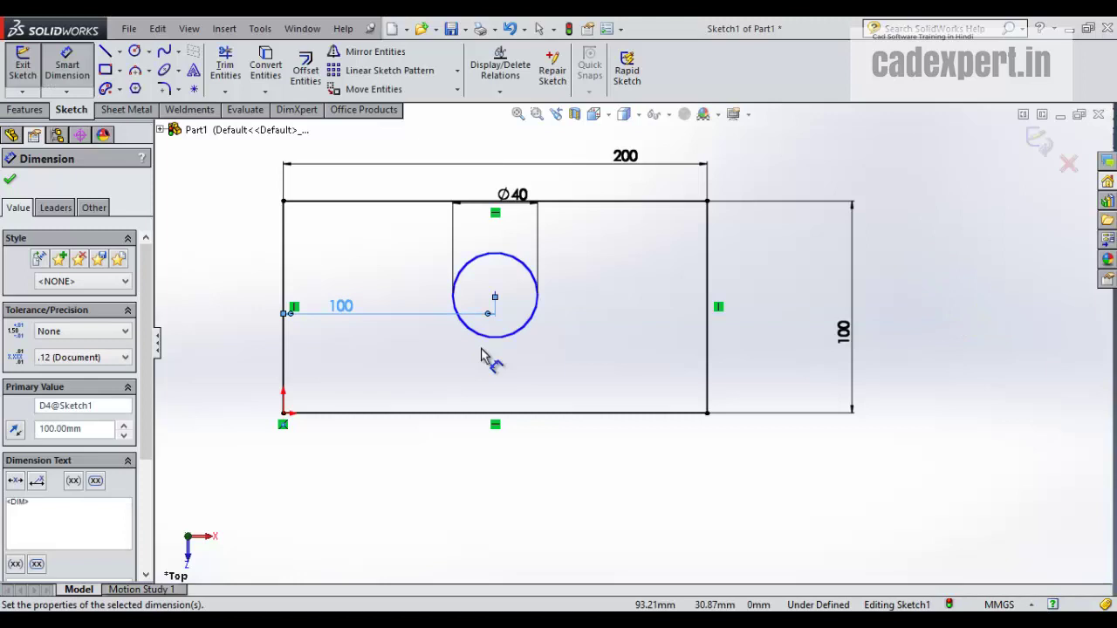
click(803, 174)
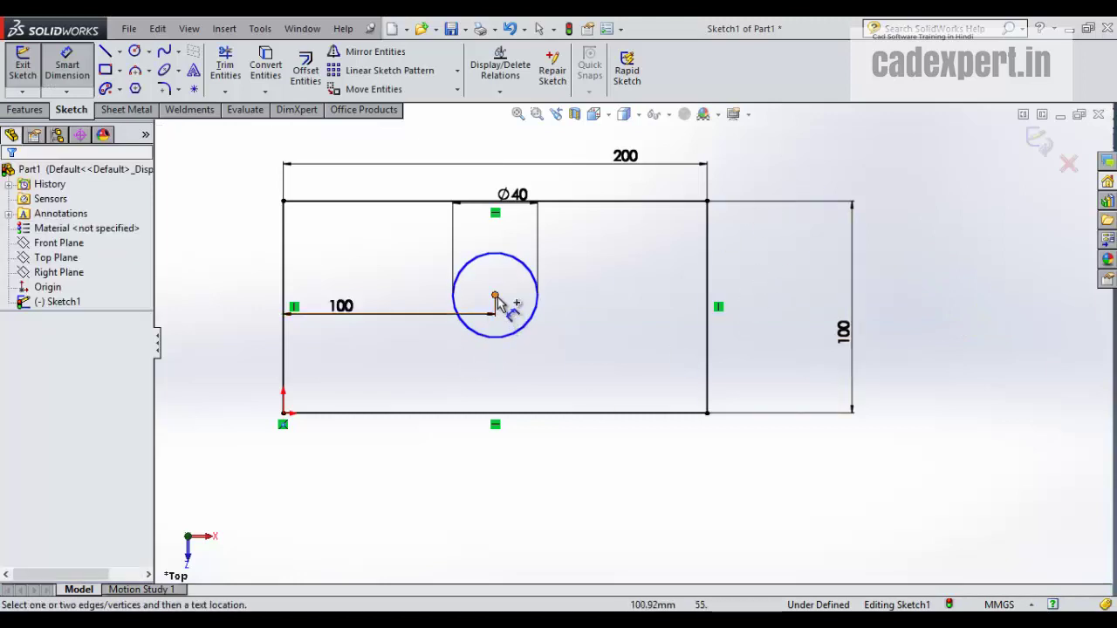
Step: Dimension the circle centre 50 above the rectangle's bottom edge
click(495, 295)
click(536, 413)
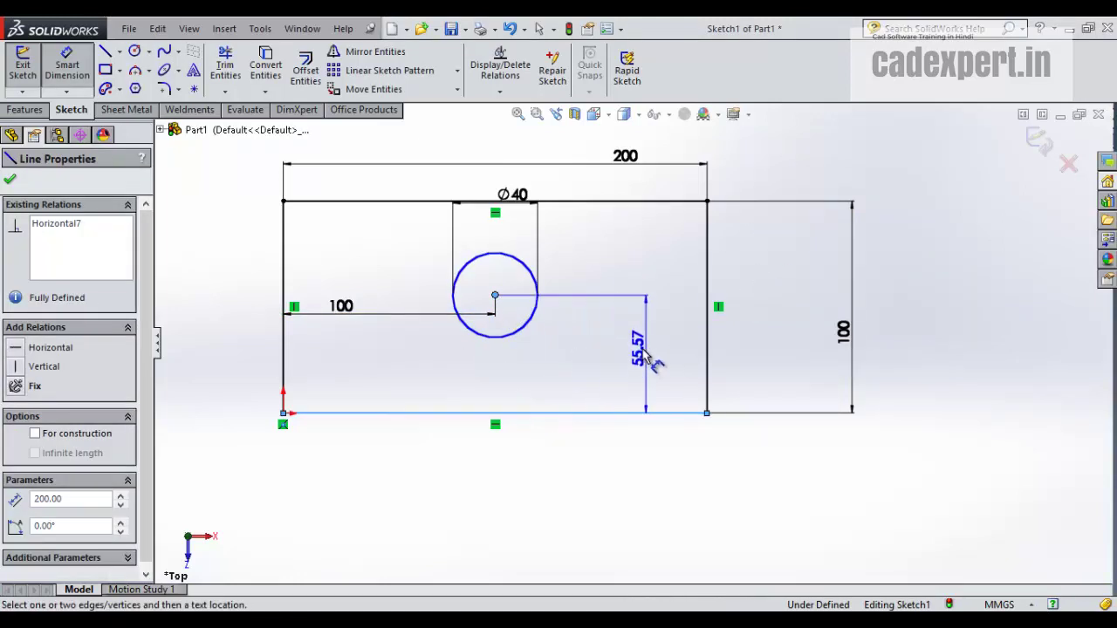
click(644, 357)
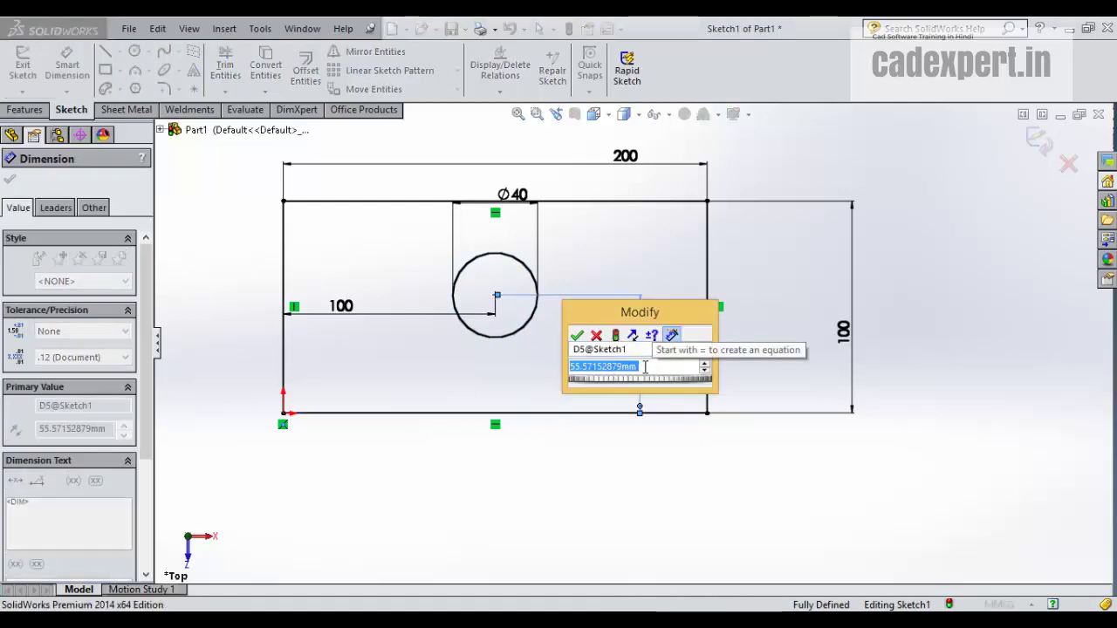
key(Return)
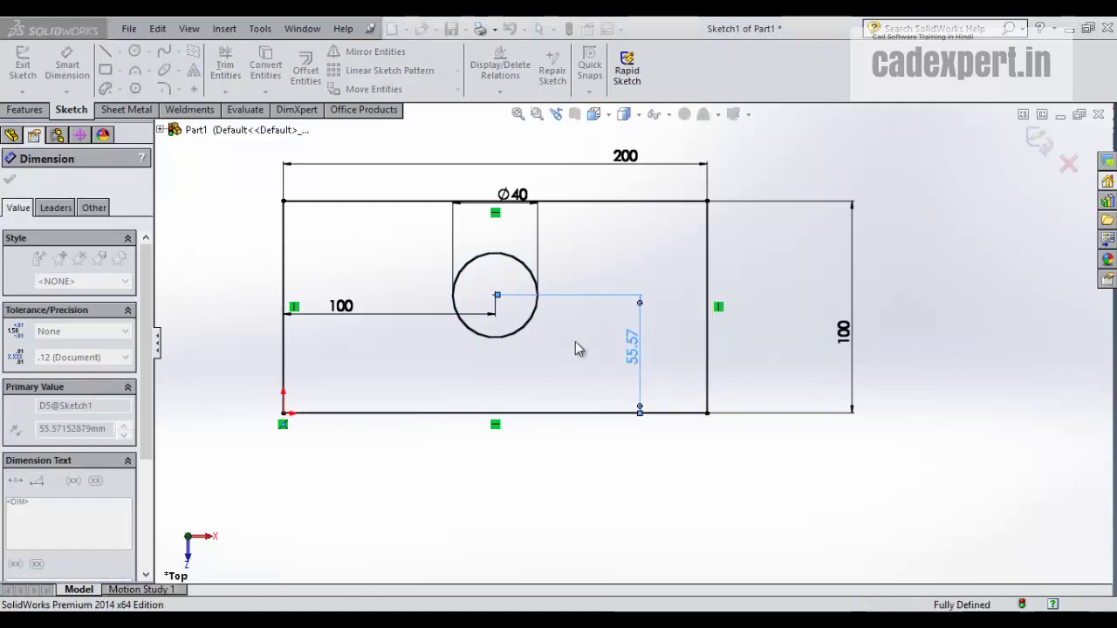
double_click(634, 351)
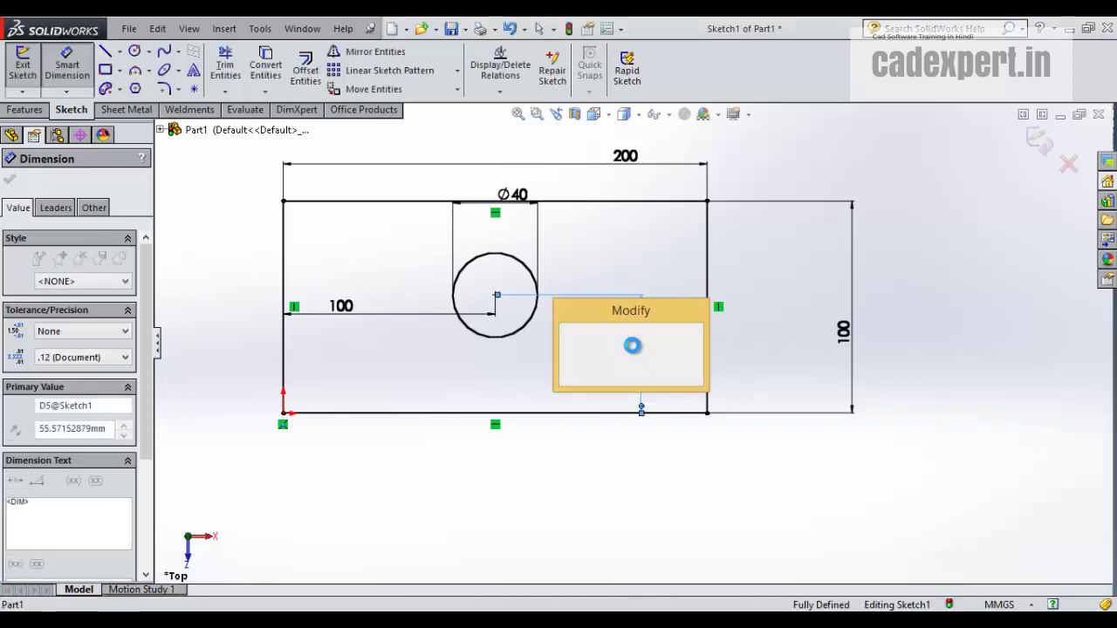
text(50)
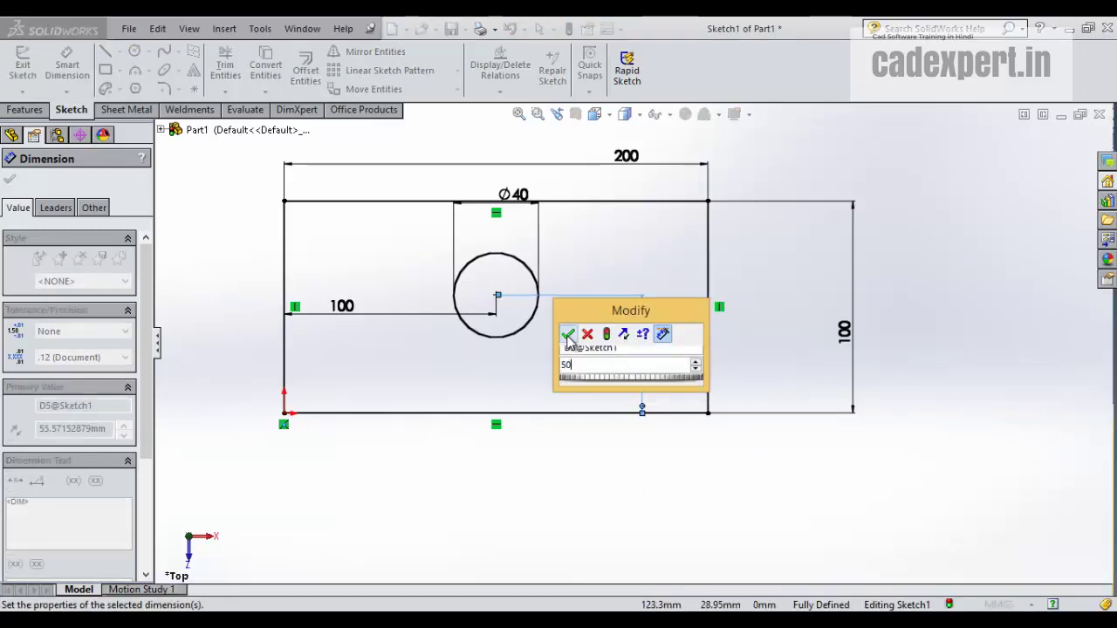
click(569, 334)
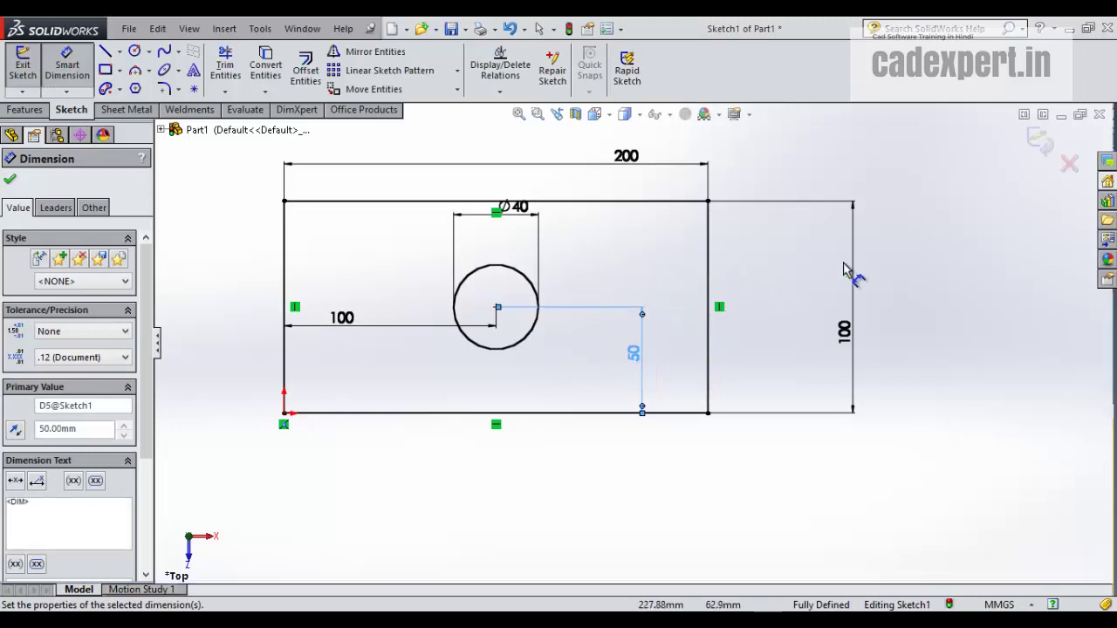
click(766, 264)
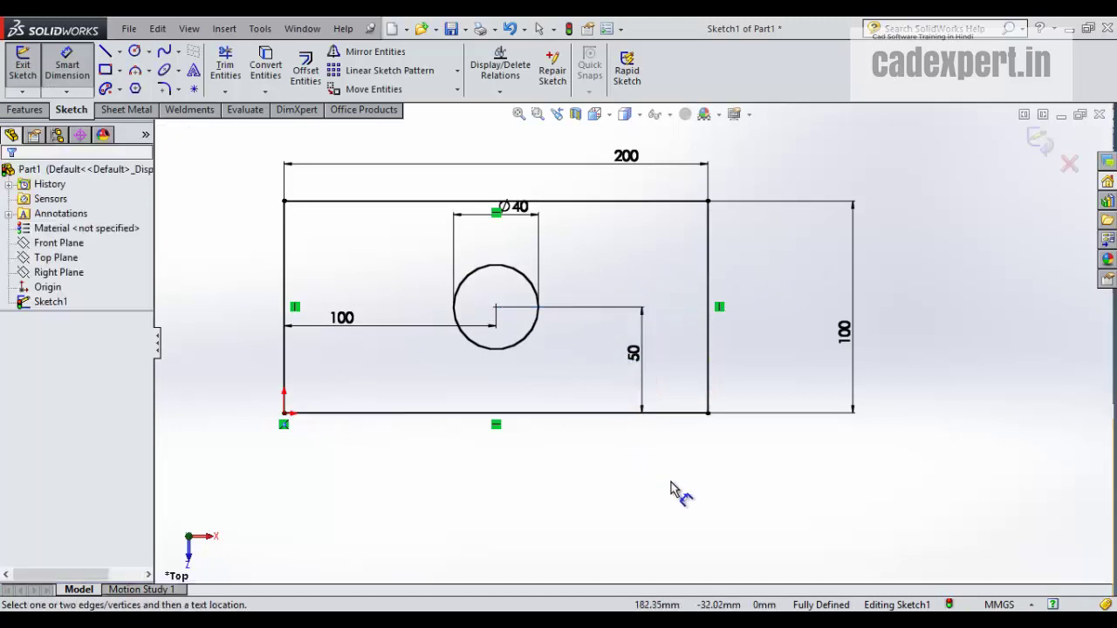